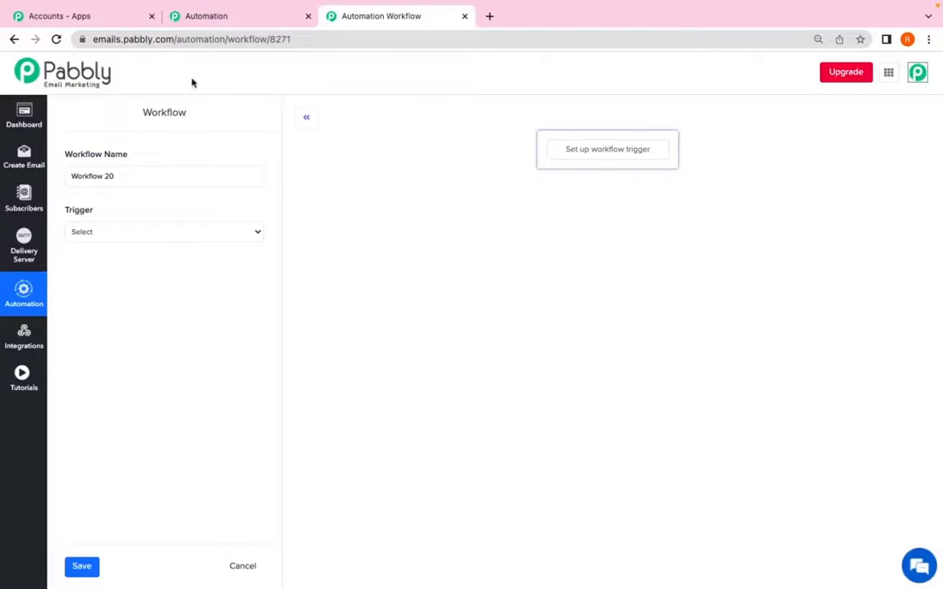
Replace the default name 'Workflow 20' with 'testing 123456'
key("ctrl+a")
type("testing 123456")
left_click(72, 234)
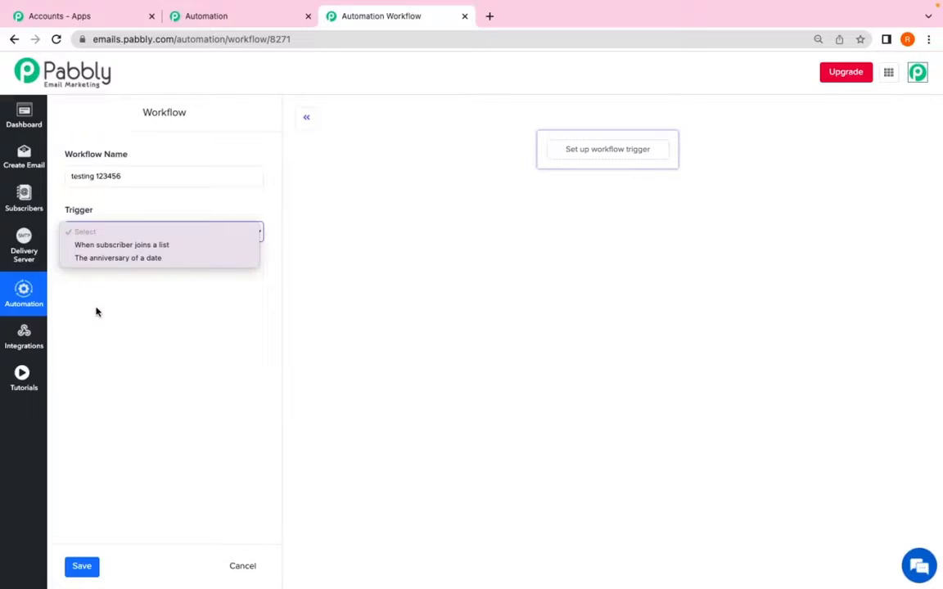
Set the trigger to 'When subscriber joins a list' for List 2 with Reactivate ticked, and save
left_click(91, 250)
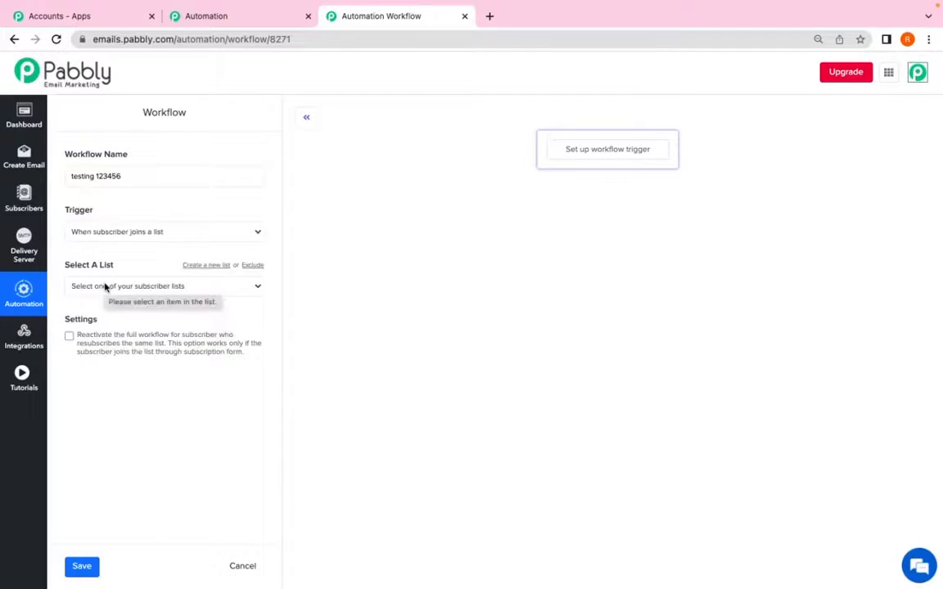
left_click(105, 287)
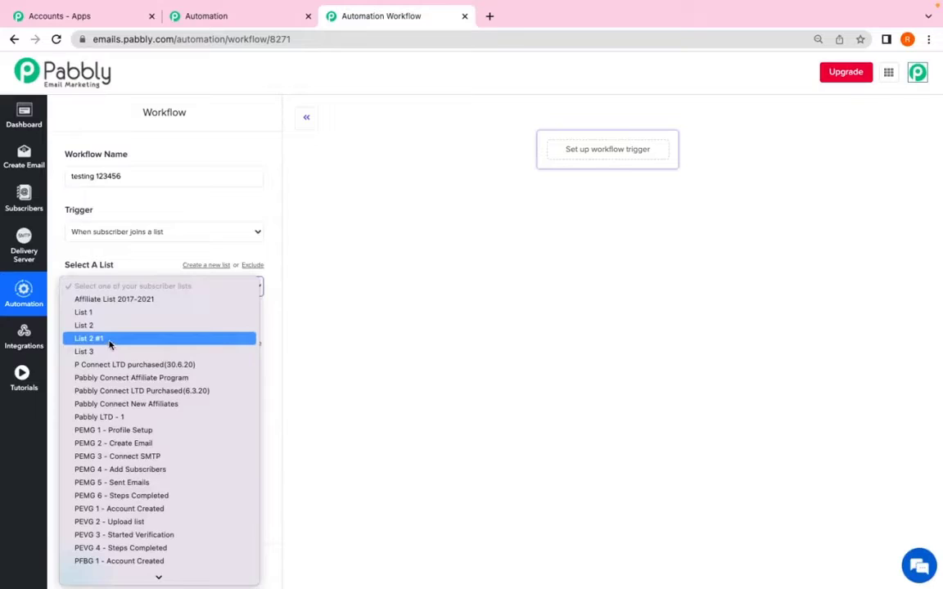
left_click(105, 330)
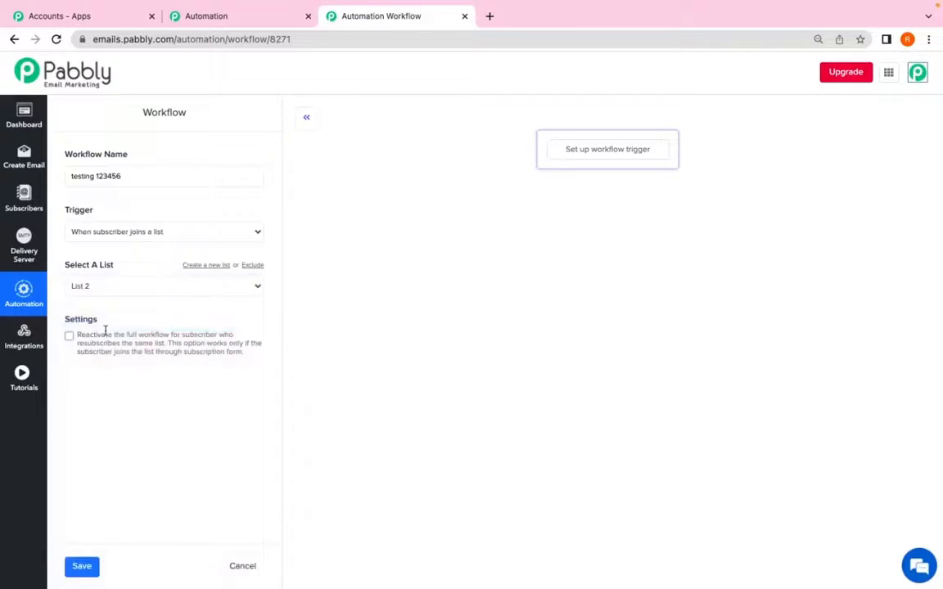
left_click(69, 335)
left_click(69, 335)
left_click(91, 335)
left_click_drag(123, 342, 246, 351)
left_click(81, 569)
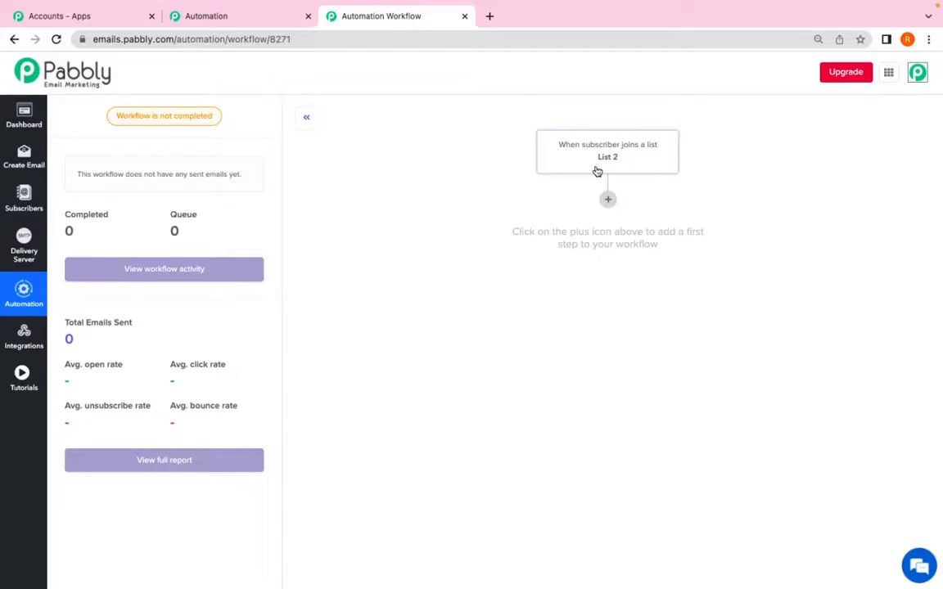
Show the 'Add a next step' choices, then reopen the List 2 trigger settings
left_click(607, 199)
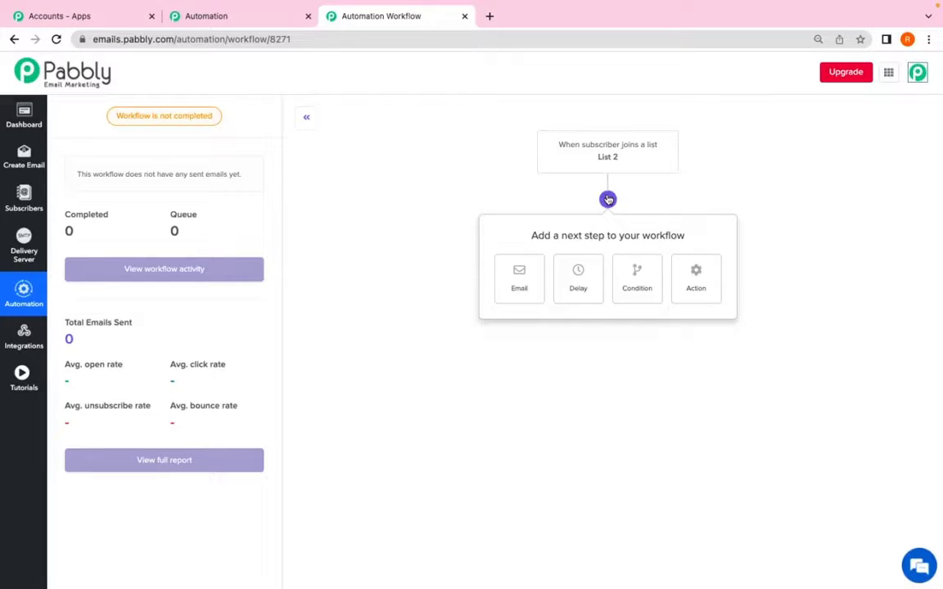
double_click(609, 161)
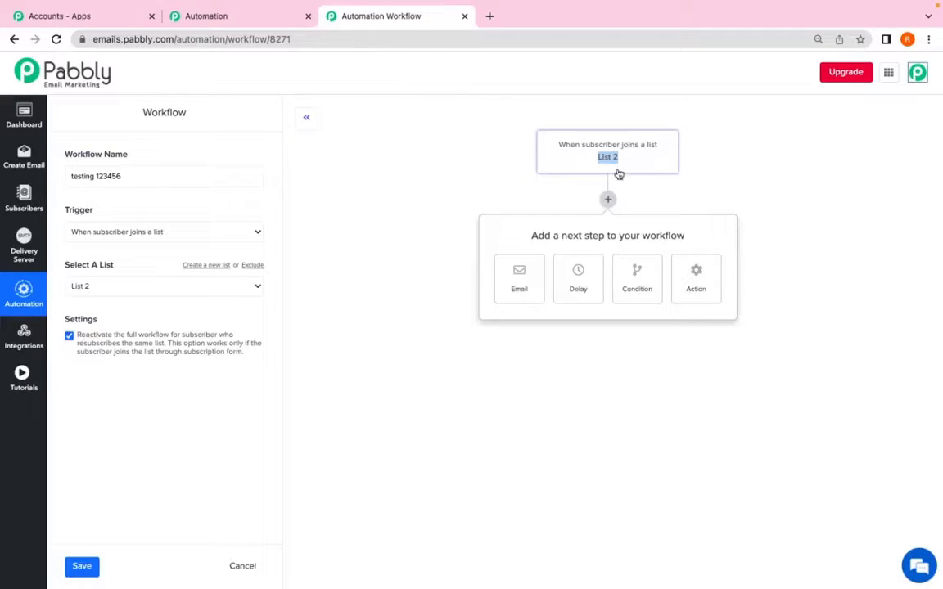
Add an email step with subject 'Welcome to pabbly!', autofilled sender name and the current PMTA sender address
left_click(520, 278)
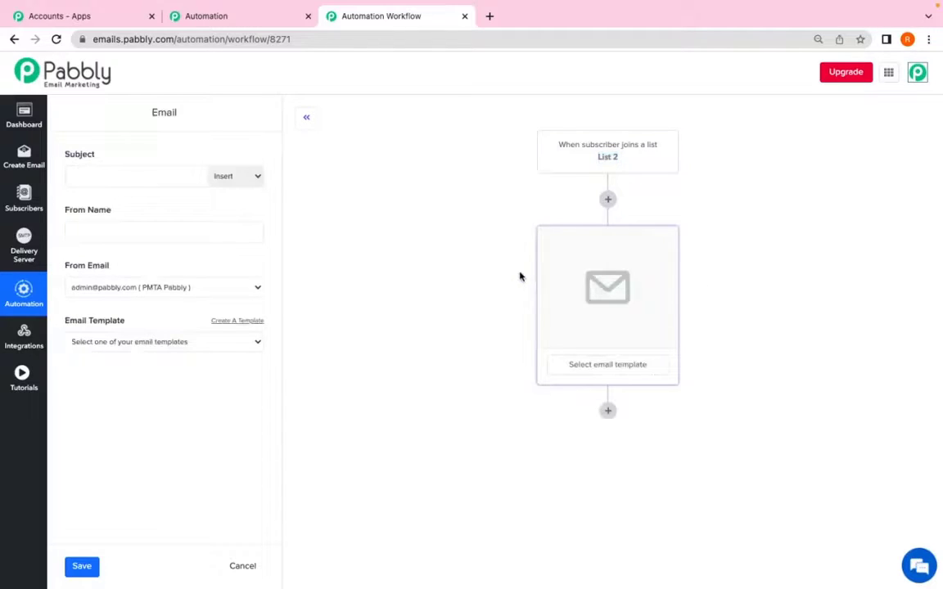
left_click(91, 177)
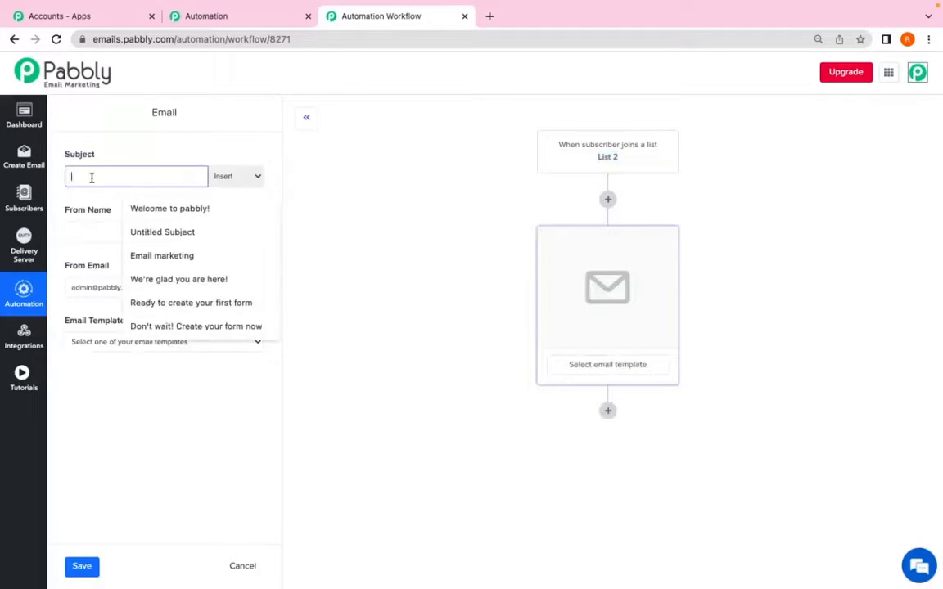
left_click(172, 209)
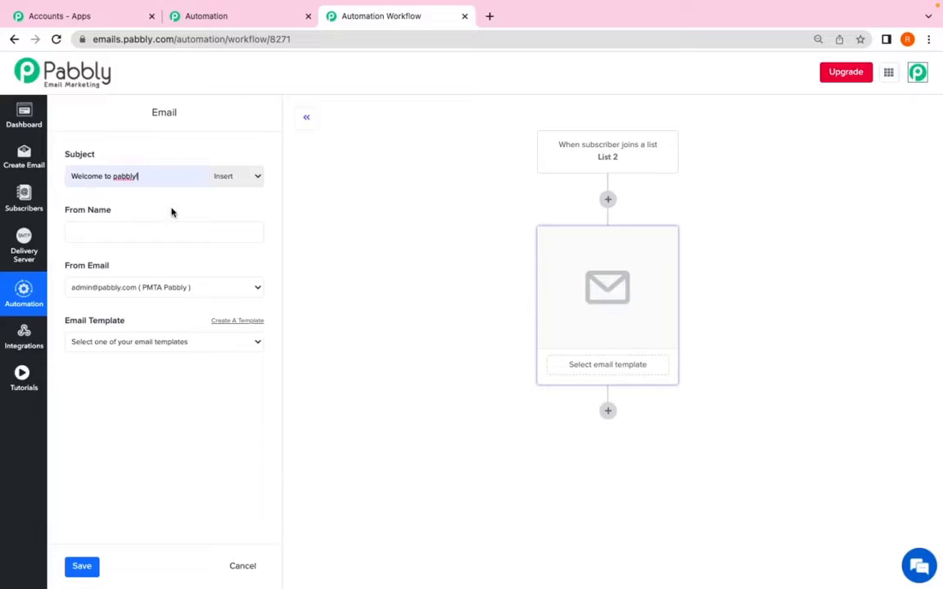
left_click(136, 223)
left_click(145, 263)
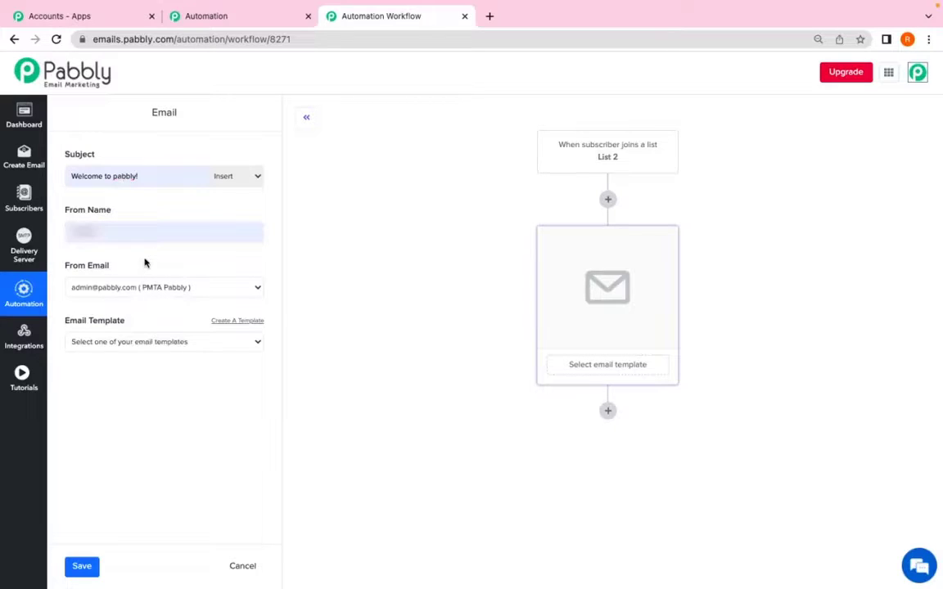
left_click(100, 289)
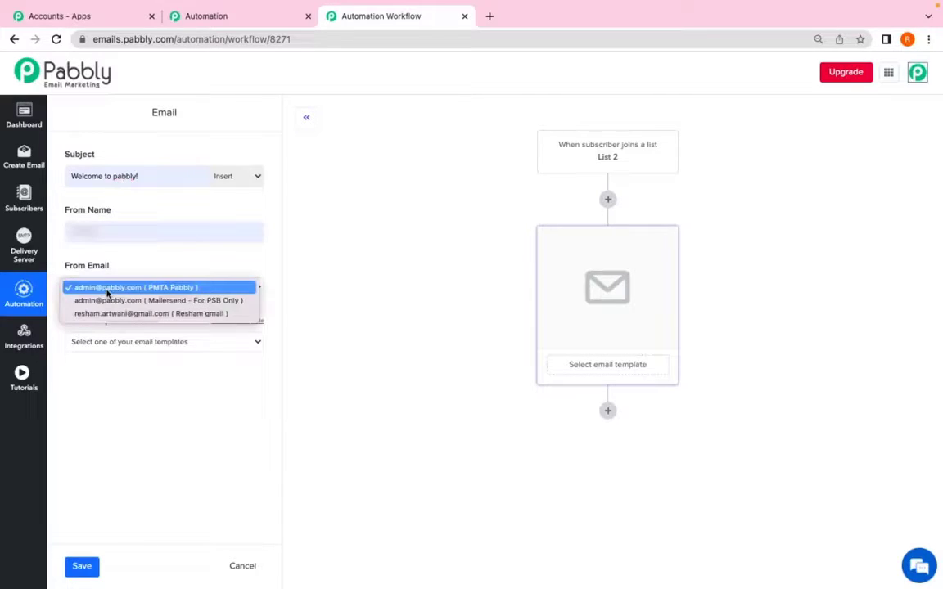
left_click(107, 291)
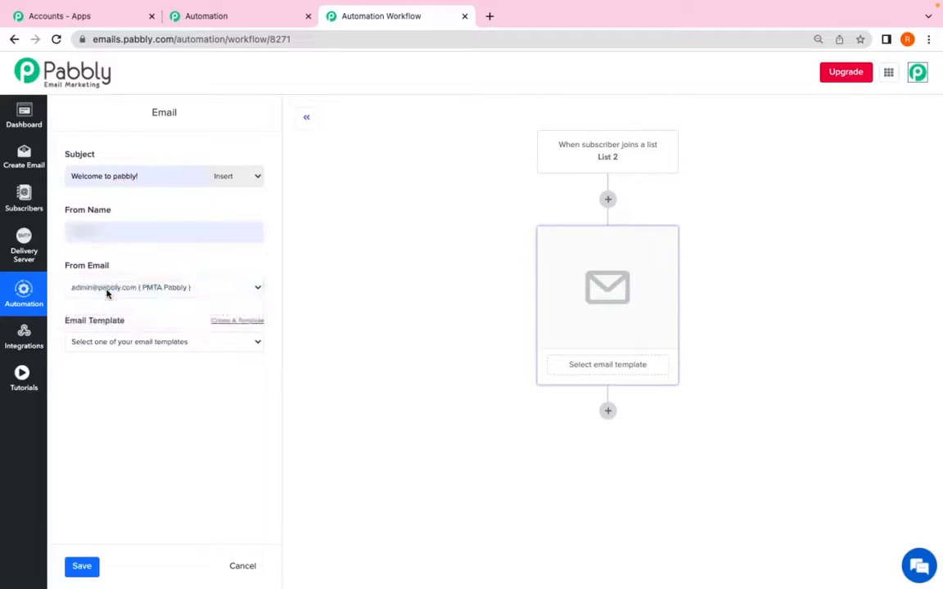
Choose the 'We're glad you are here!' email template
left_click(115, 339)
left_click(119, 344)
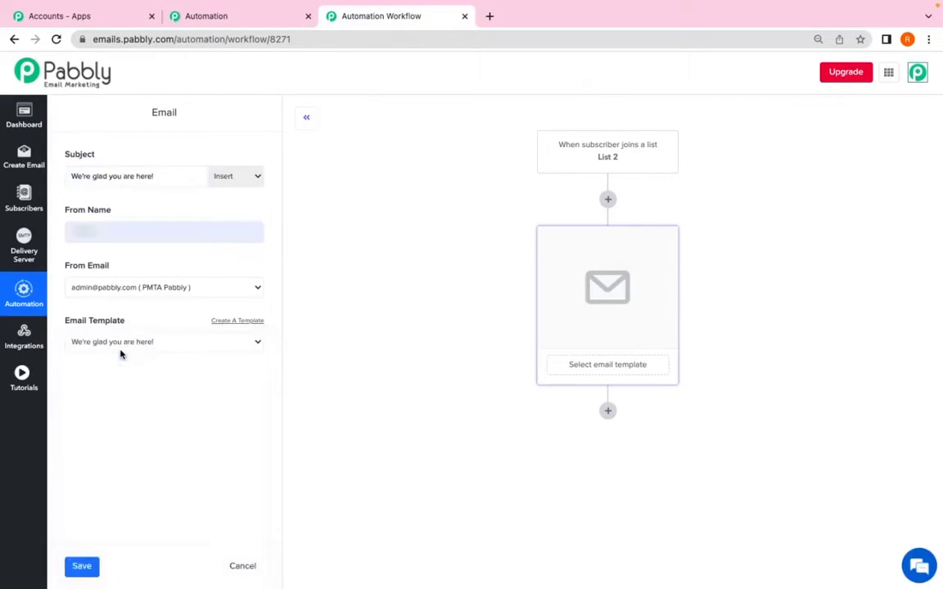
left_click(155, 344)
scroll(162, 461, "down", 5)
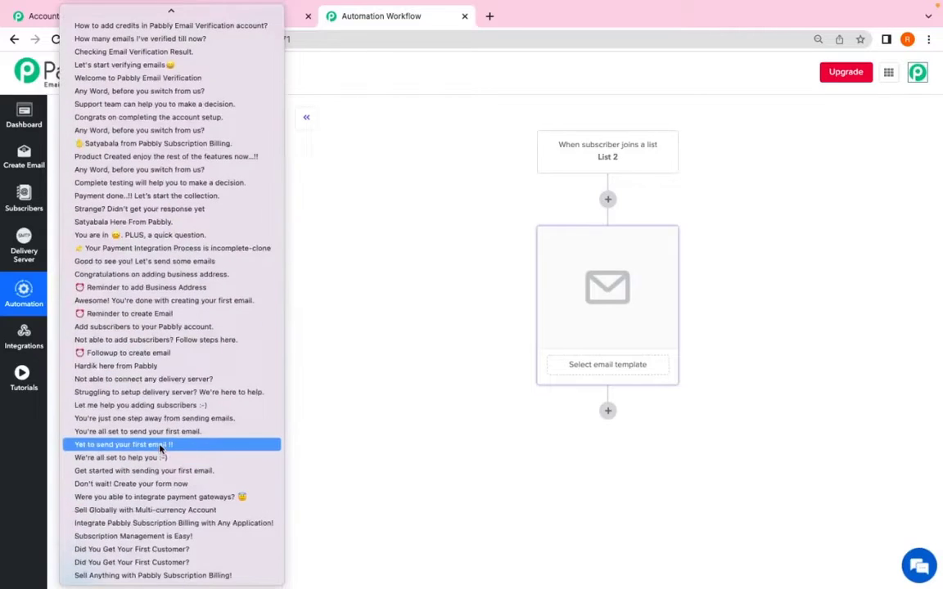
scroll(160, 449, "up", 3)
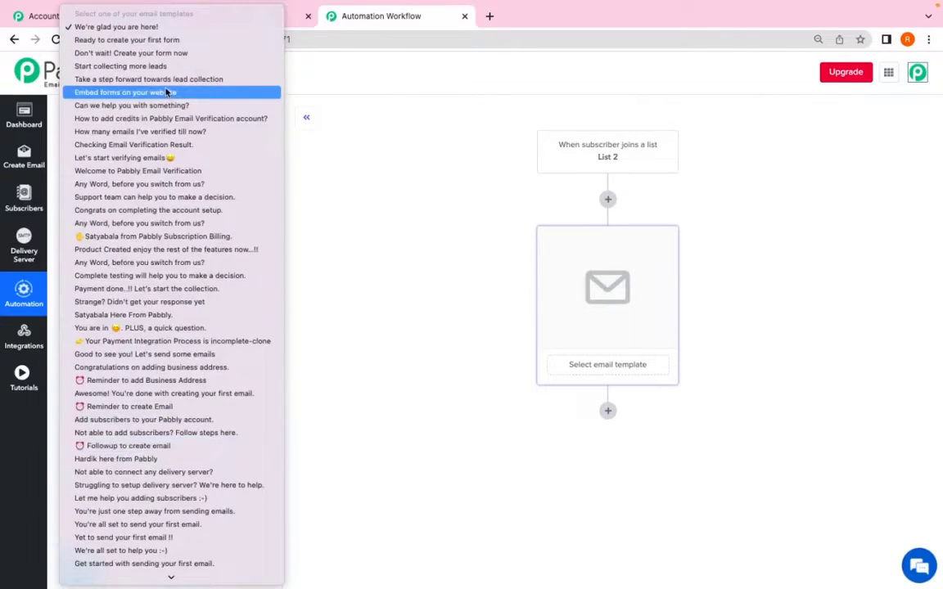
left_click(389, 362)
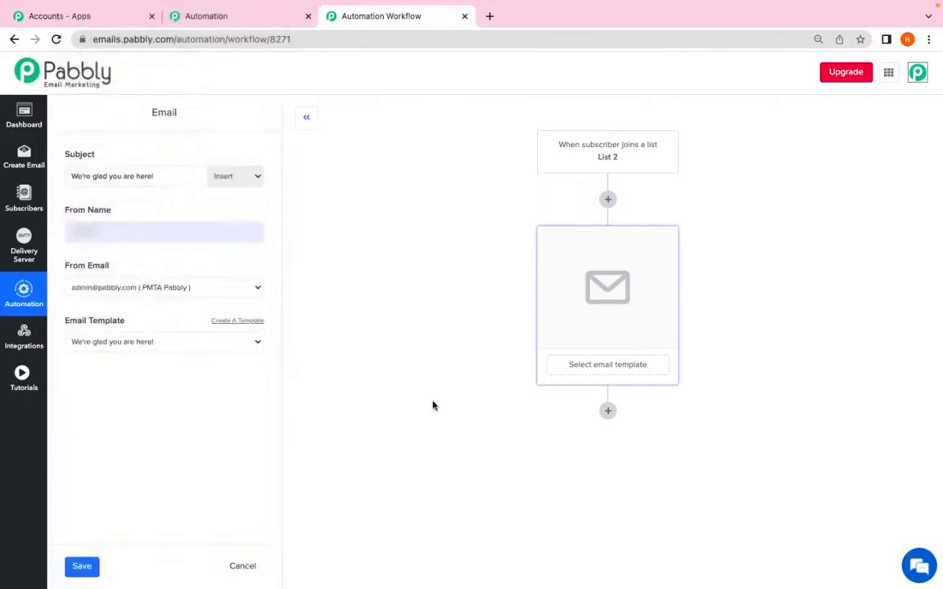
Open the create-template link in a new Email Builder tab
right_click(228, 326)
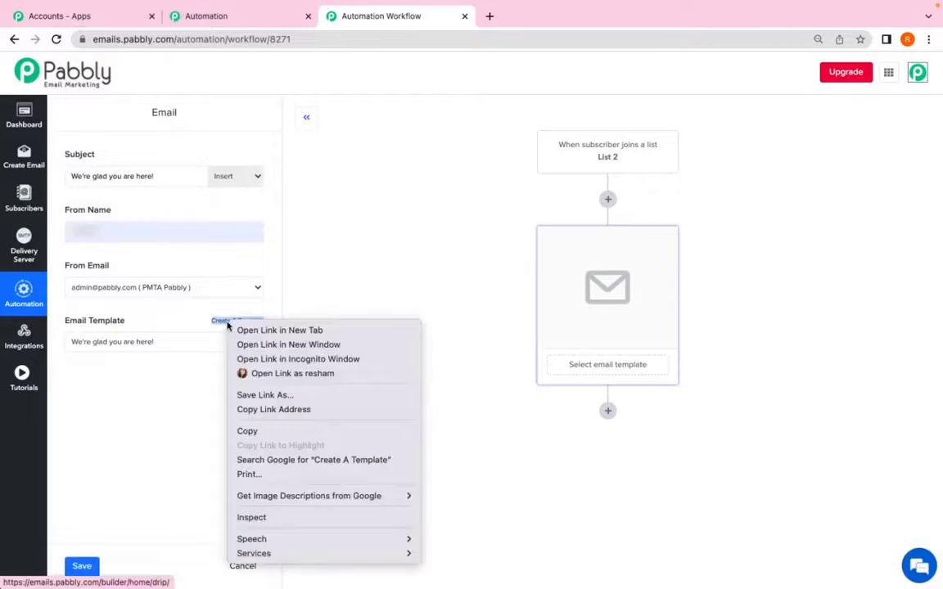
left_click(187, 380)
scroll(218, 325, "up", 5)
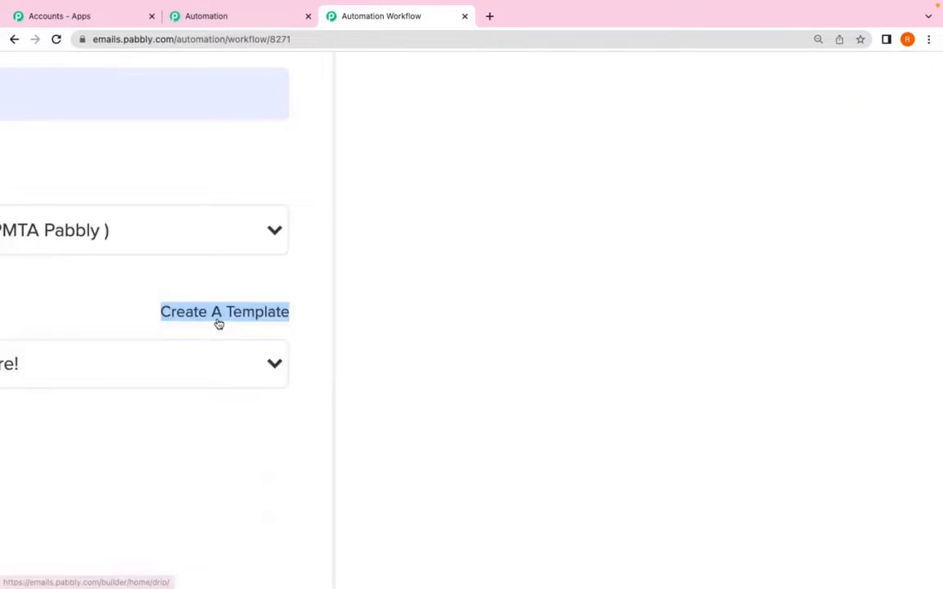
scroll(217, 325, "down", 2)
scroll(203, 447, "down", 3)
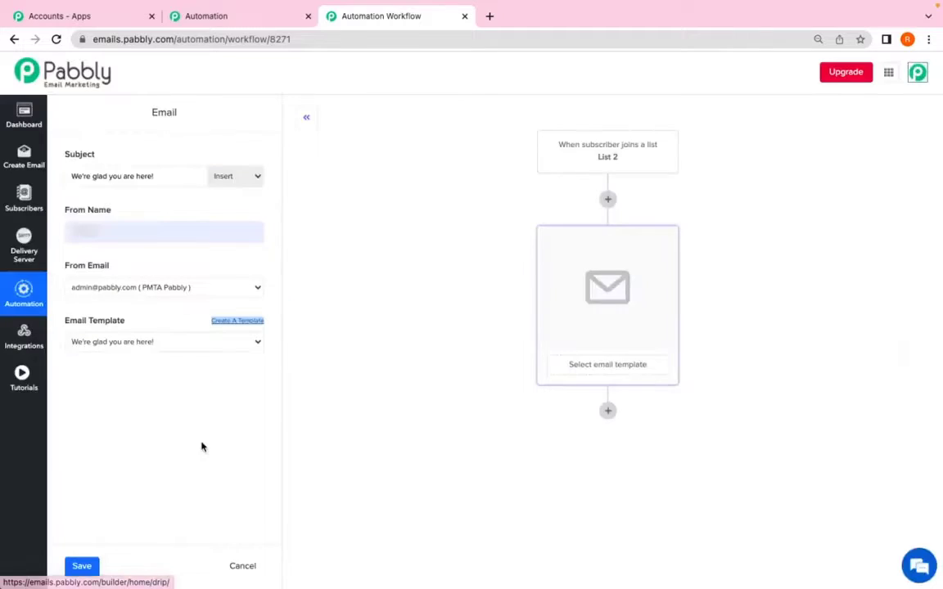
right_click(232, 324)
left_click(281, 328)
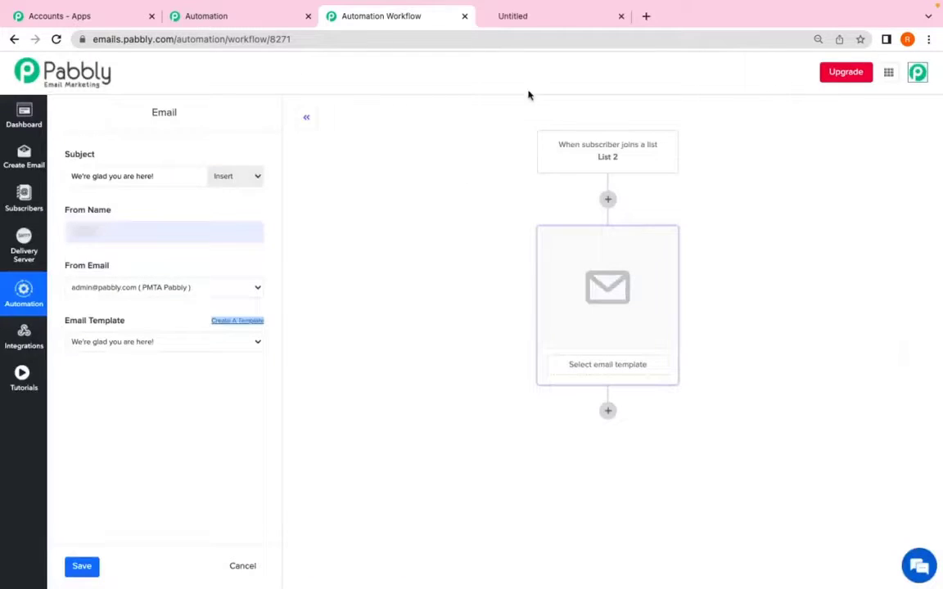
left_click(521, 17)
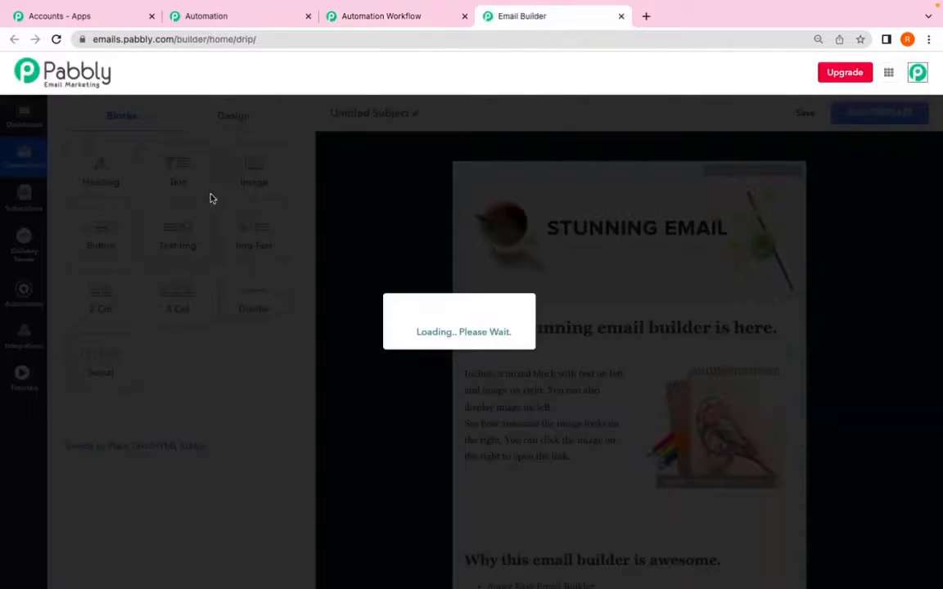
Back in the workflow, keep 'We're glad you are here!' as the email template
left_click(343, 17)
left_click(98, 343)
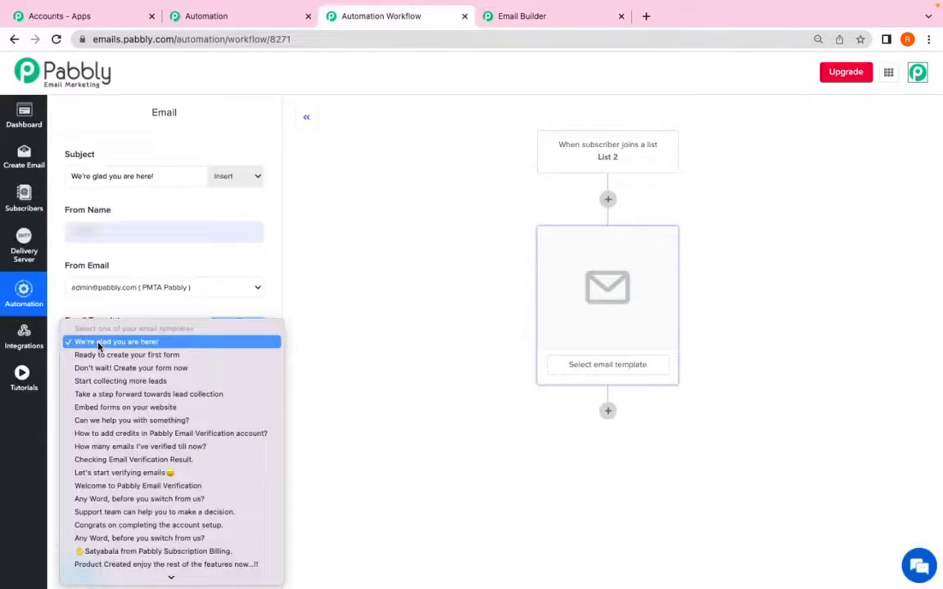
left_click(98, 342)
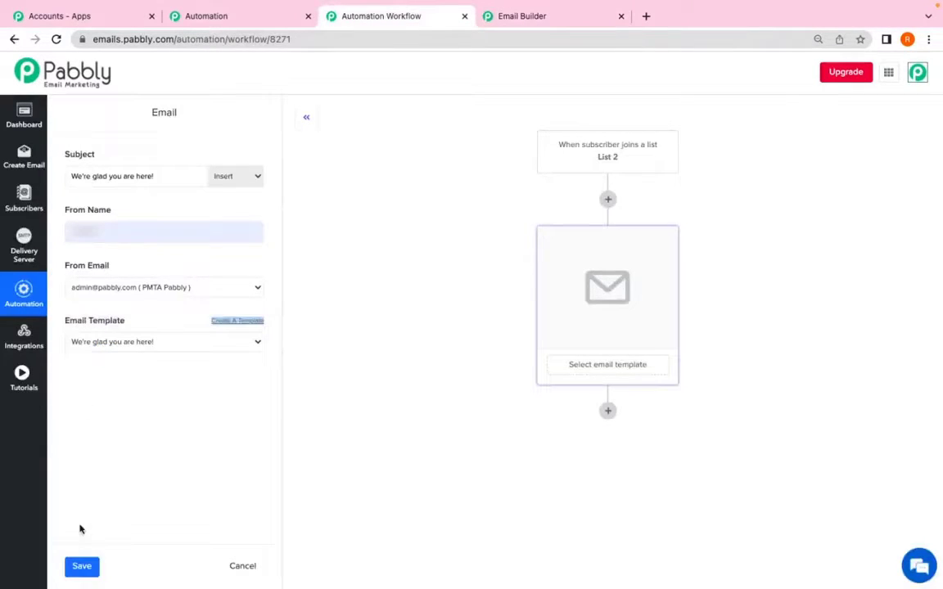
Save the welcome email, then add a Delay step of 15 Minute(s) and save it
left_click(82, 566)
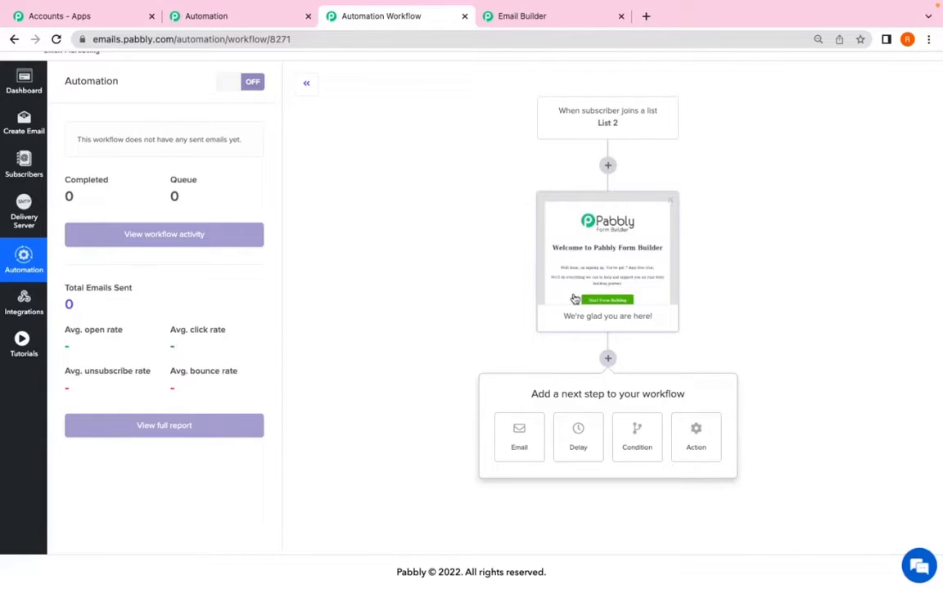
left_click(577, 436)
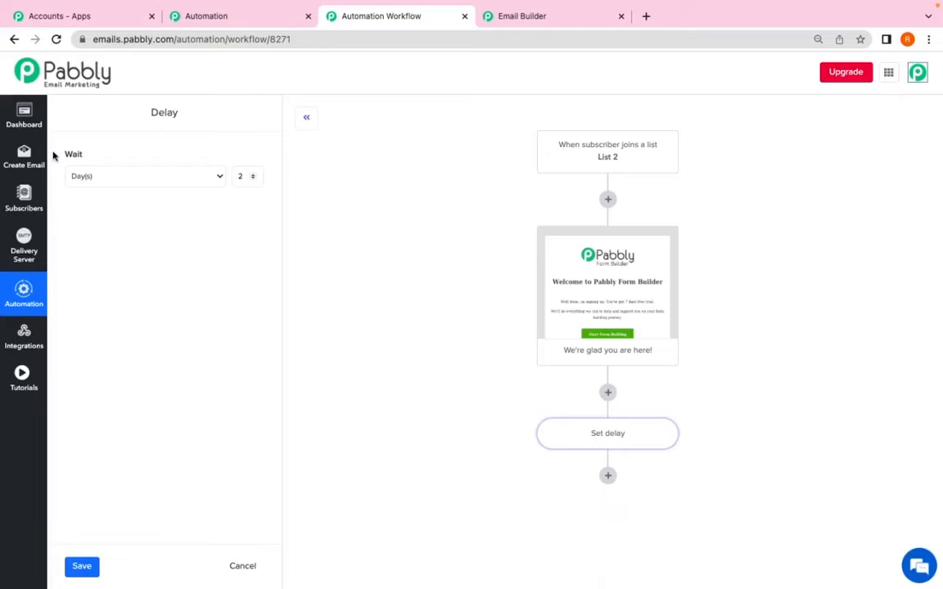
left_click(185, 175)
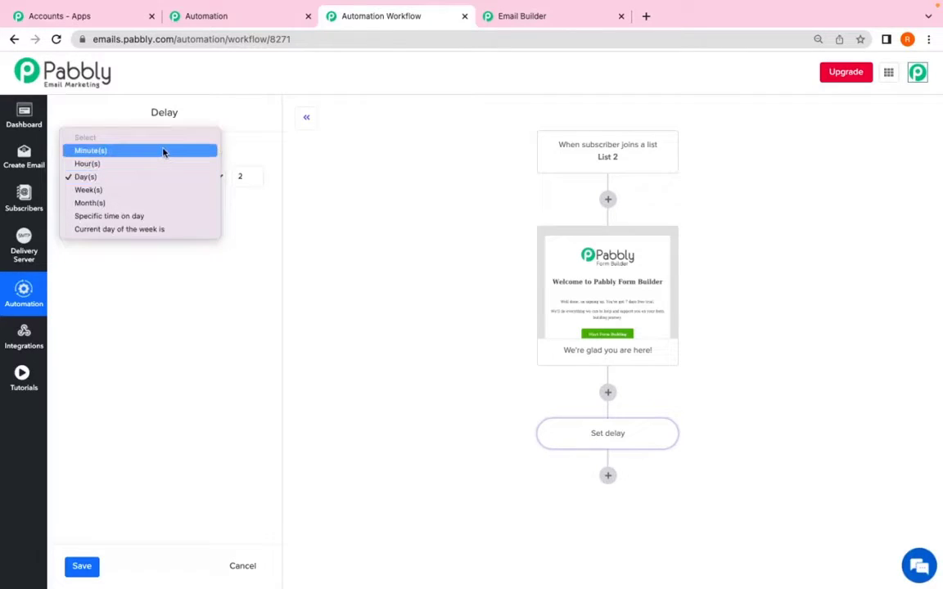
left_click(163, 151)
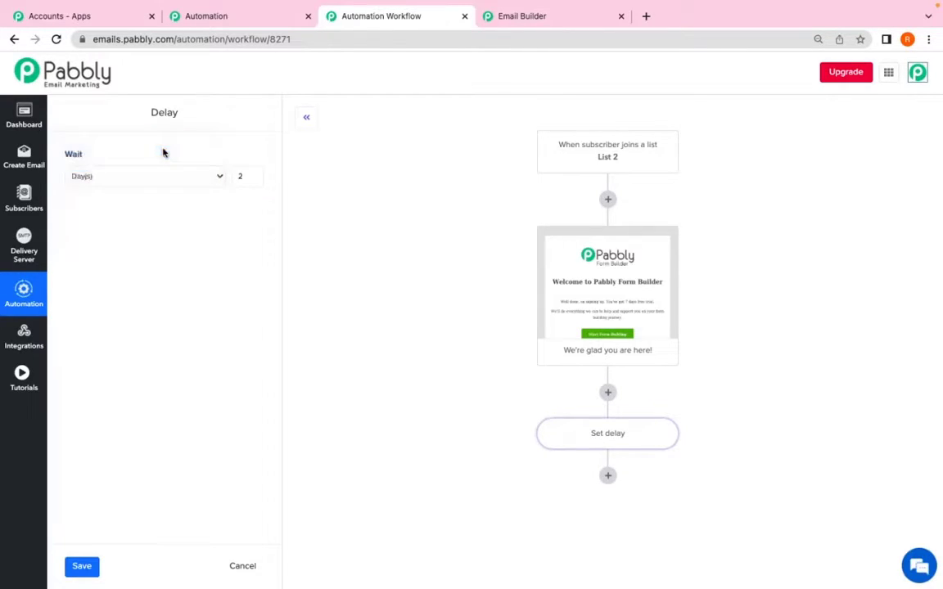
left_click(114, 176)
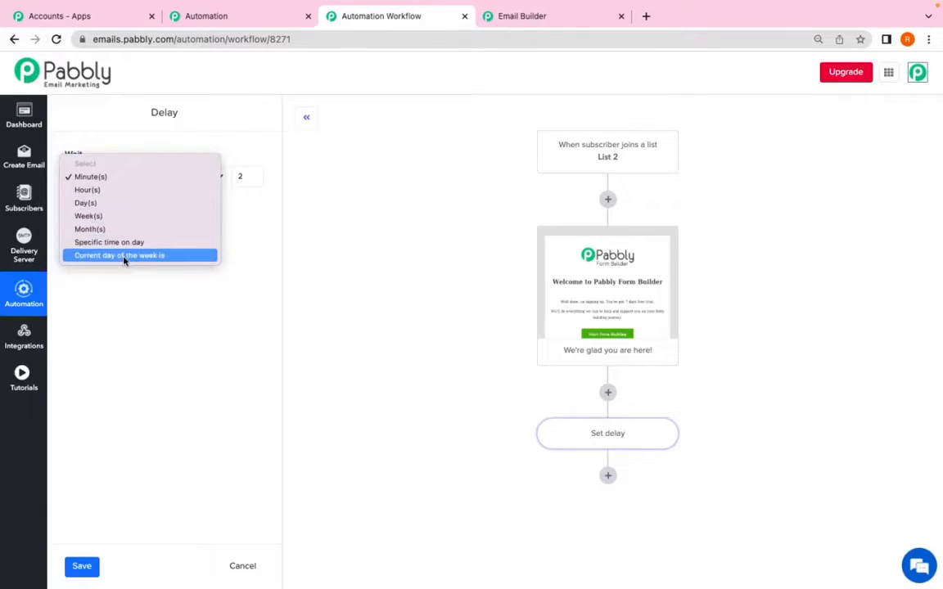
key("Escape")
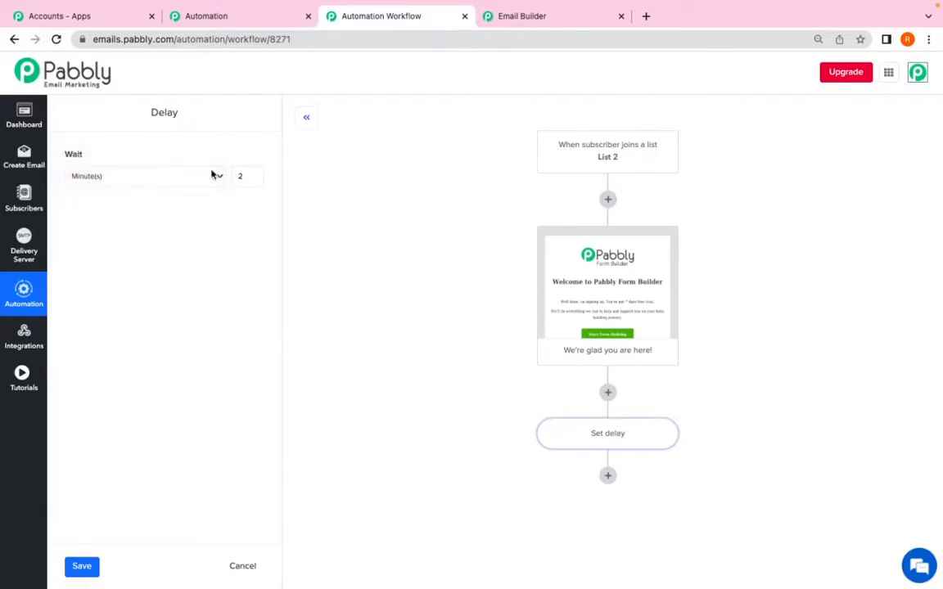
left_click(249, 180)
left_click_drag(248, 180, 251, 182)
left_click(81, 564)
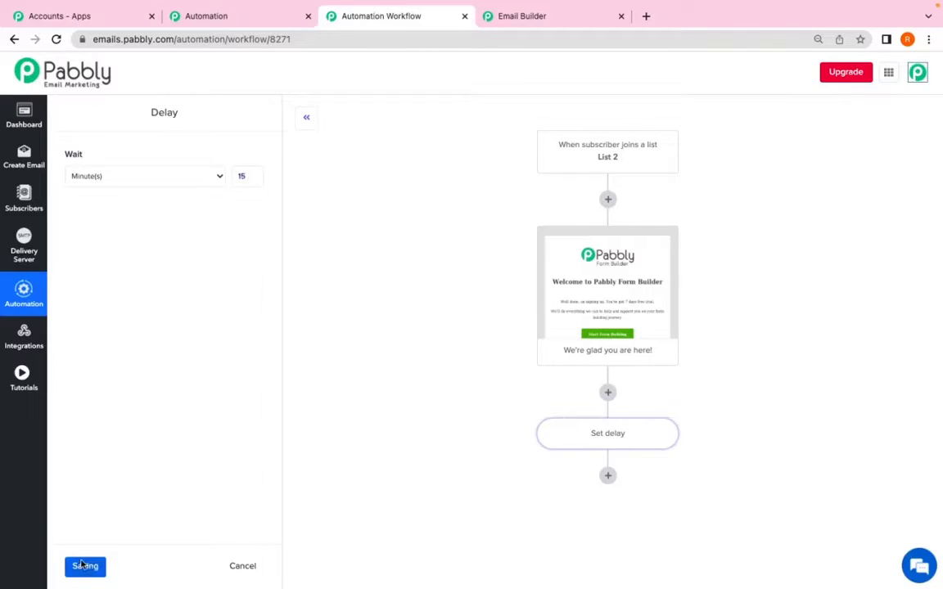
Add a Workflow activity condition: 'We're glad you are here!' Was opened, and save it
scroll(629, 431, "down", 1)
left_click(607, 442)
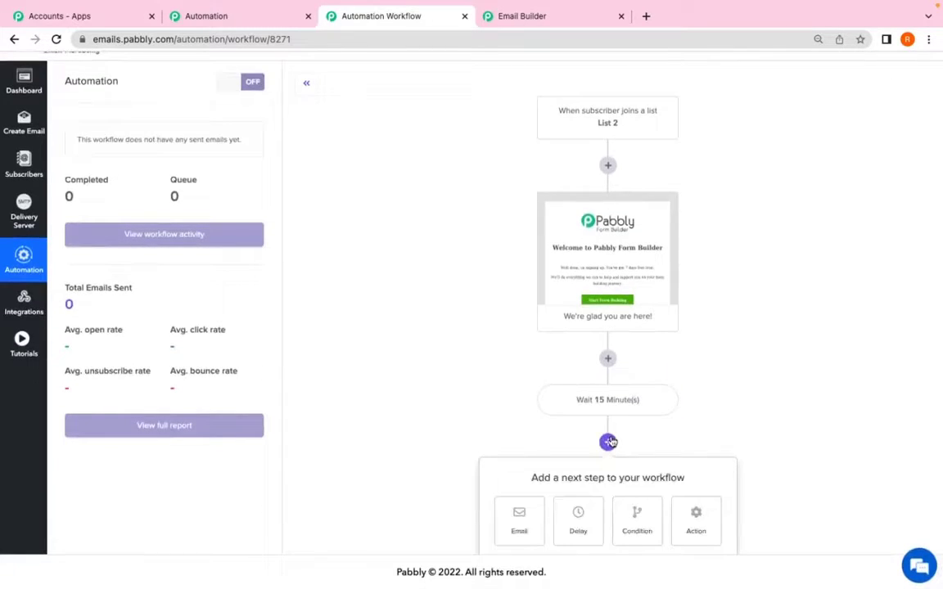
left_click(634, 512)
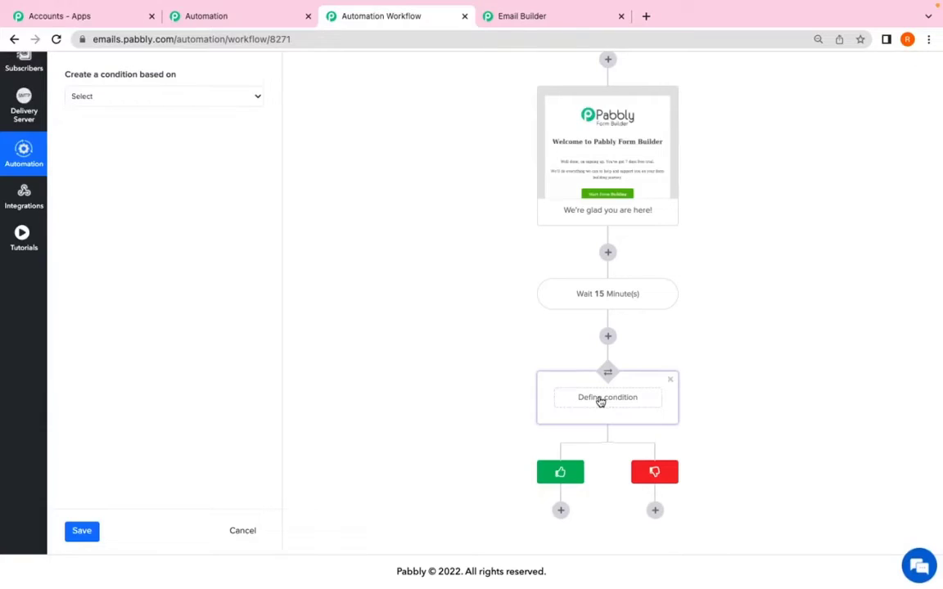
left_click(109, 96)
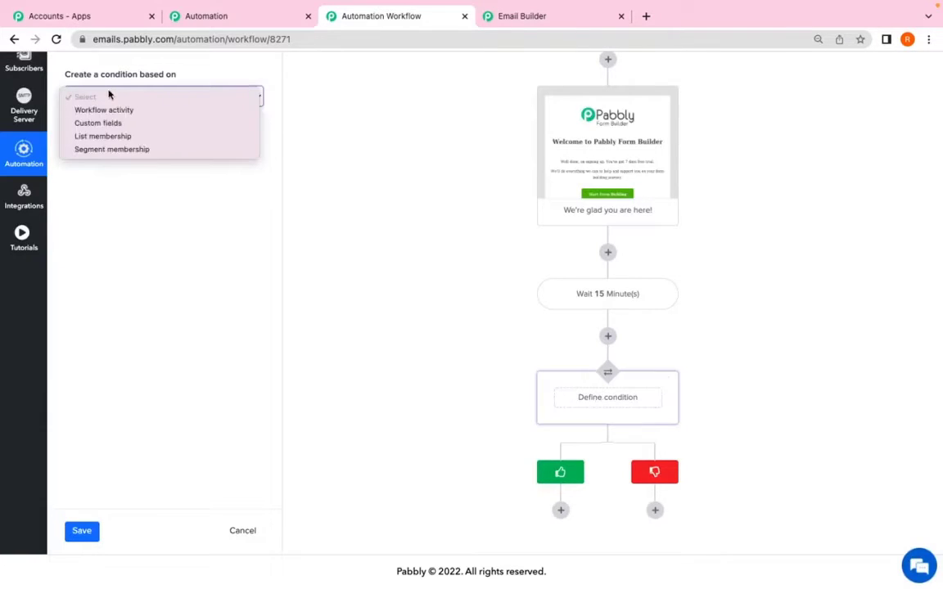
left_click(99, 136)
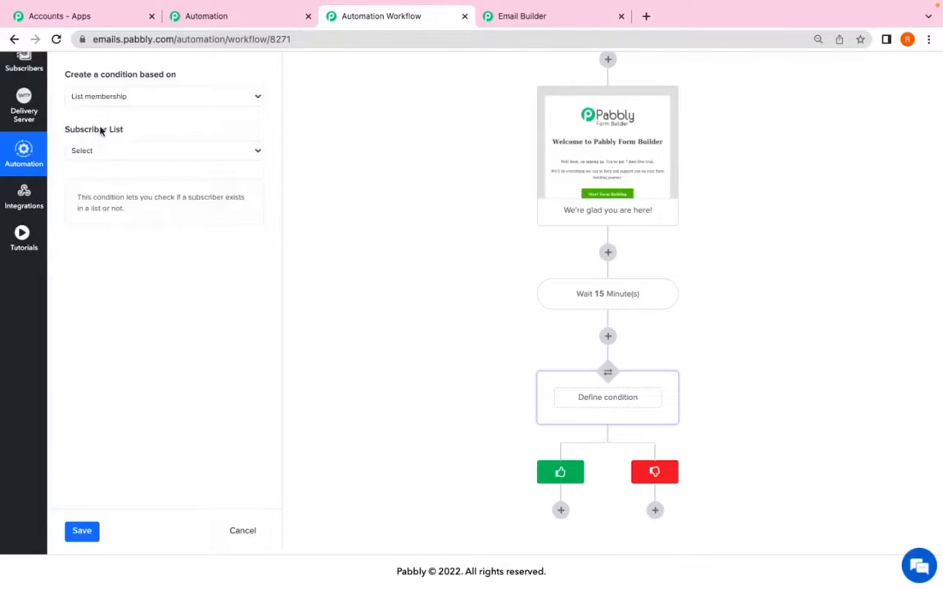
left_click(98, 98)
left_click(91, 75)
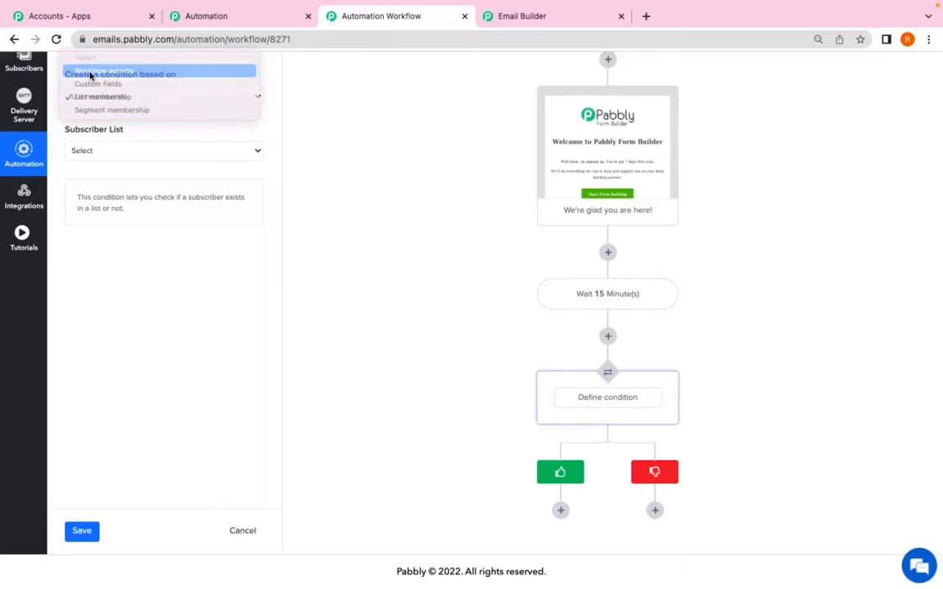
left_click(91, 205)
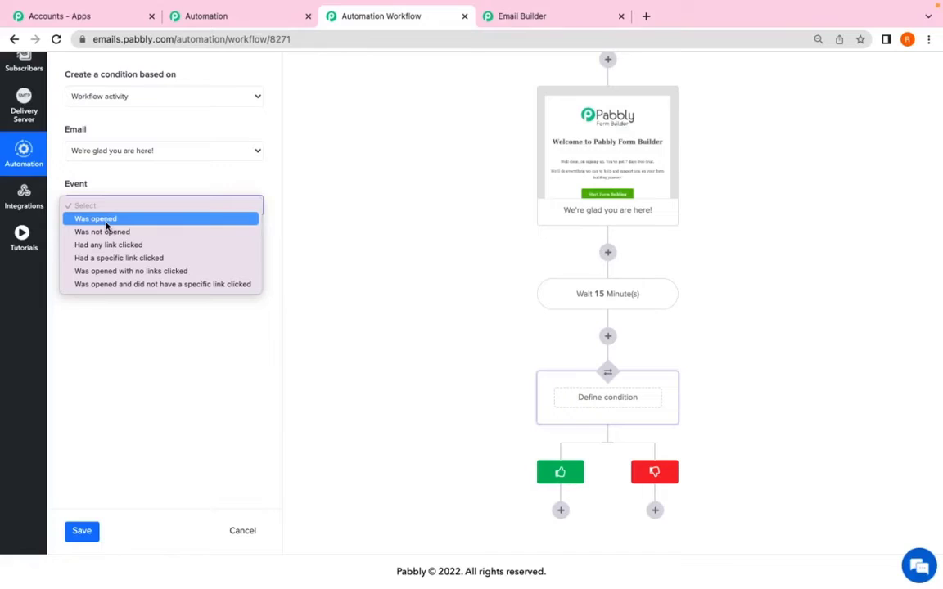
left_click(608, 220)
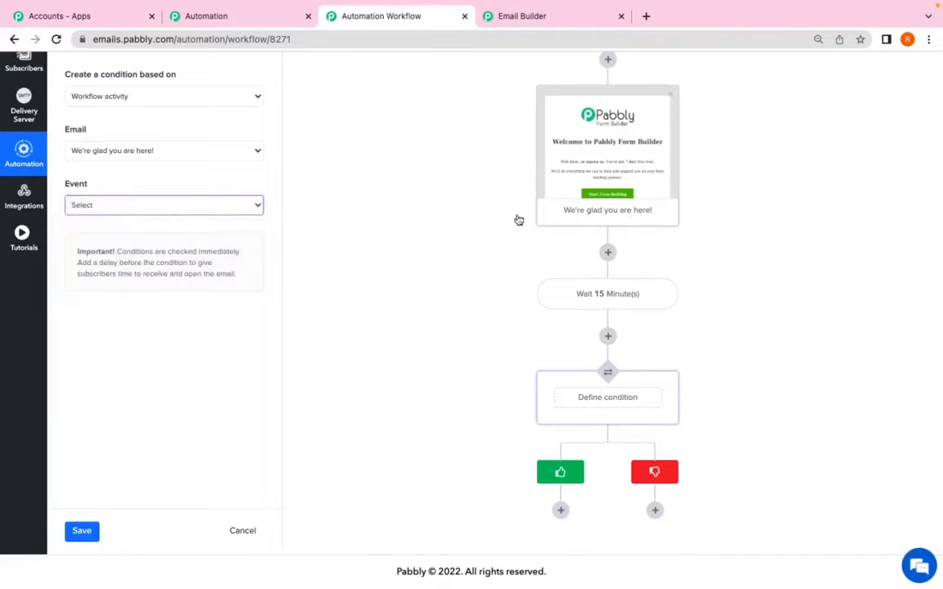
left_click(139, 204)
left_click(137, 219)
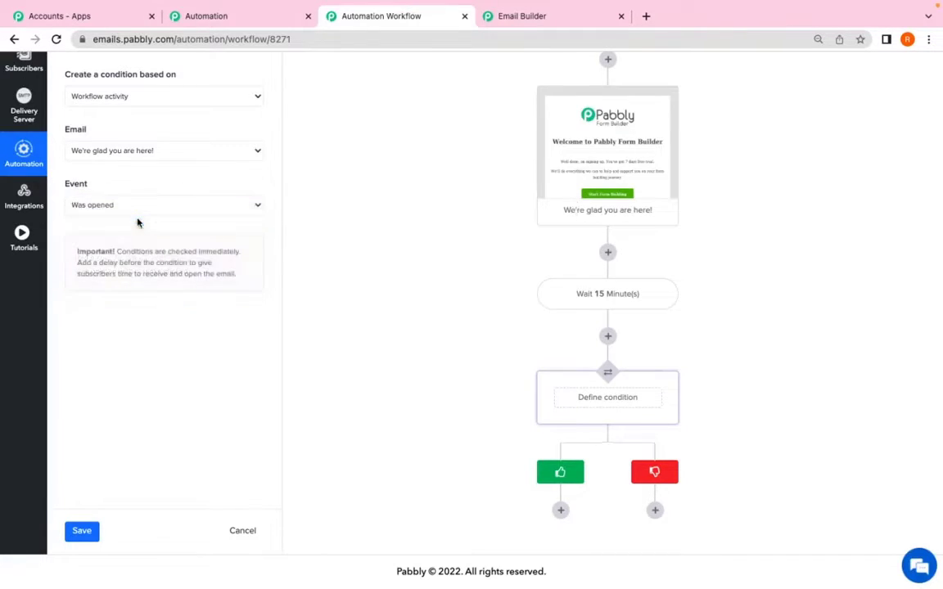
left_click(80, 532)
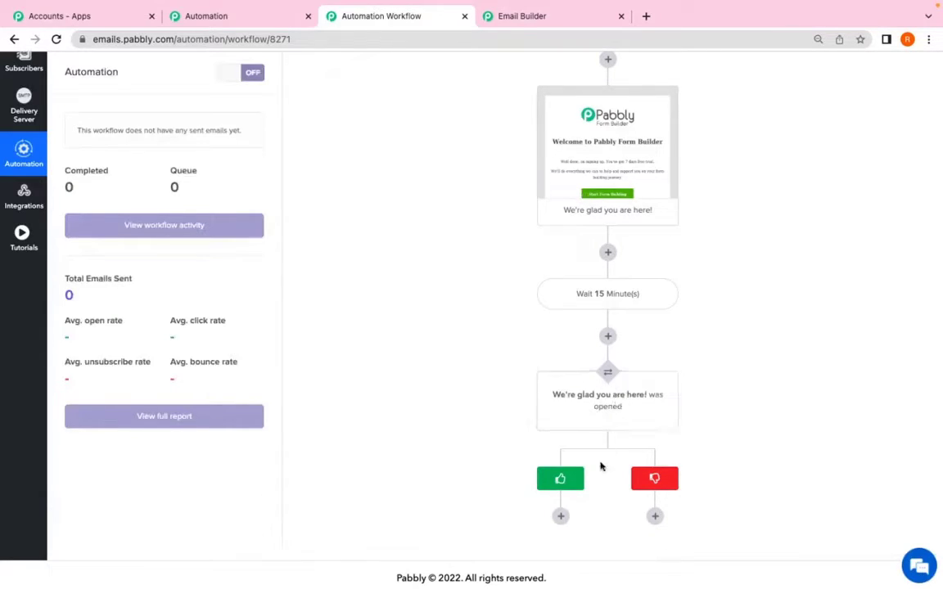
Add a follow-up email step under the green thumbs-up (opened) branch
left_click(560, 515)
left_click(478, 481)
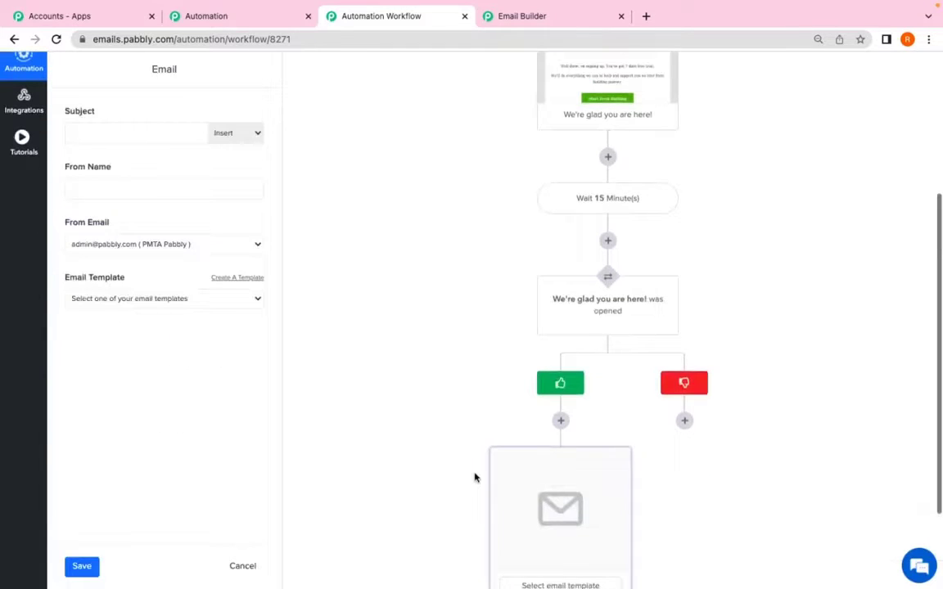
scroll(475, 478, "down", 2)
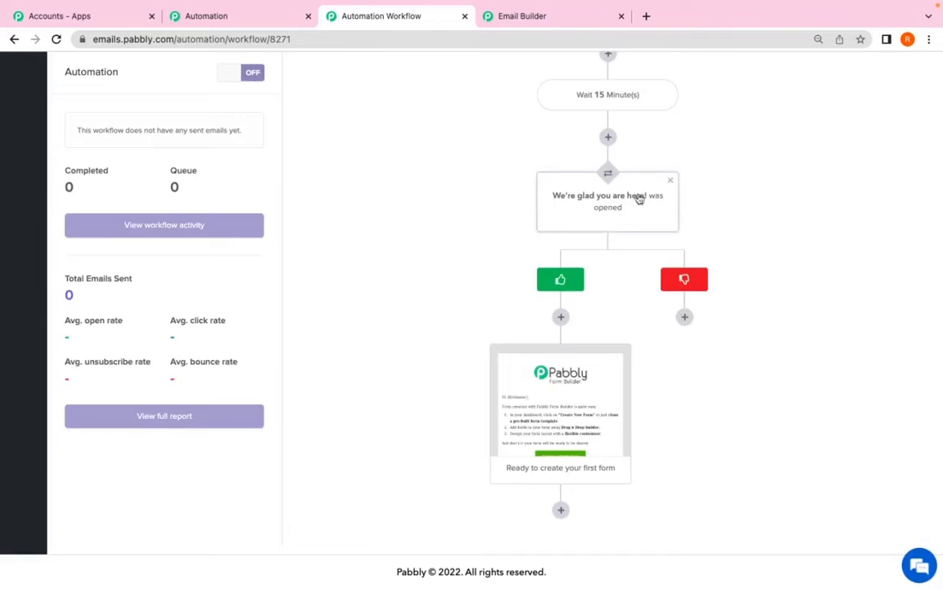
Add a 'Mark as unsubscribed' action under the red thumbs-down (not opened) branch
left_click(684, 316)
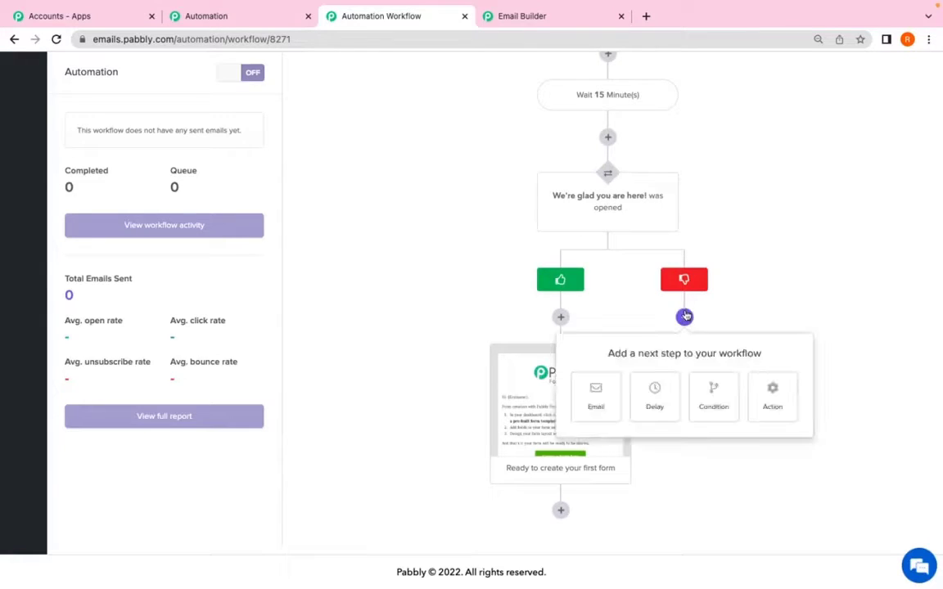
left_click(773, 391)
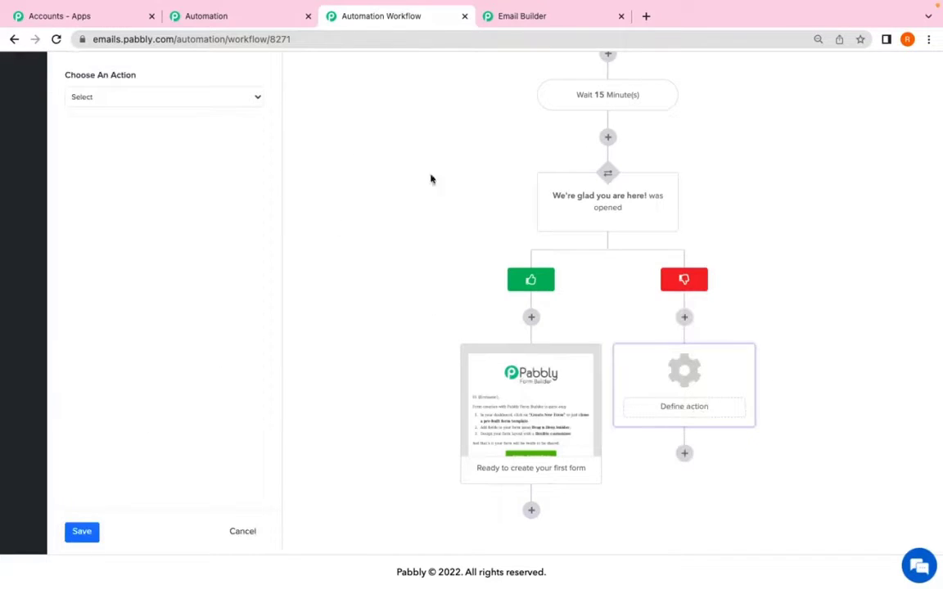
left_click(115, 96)
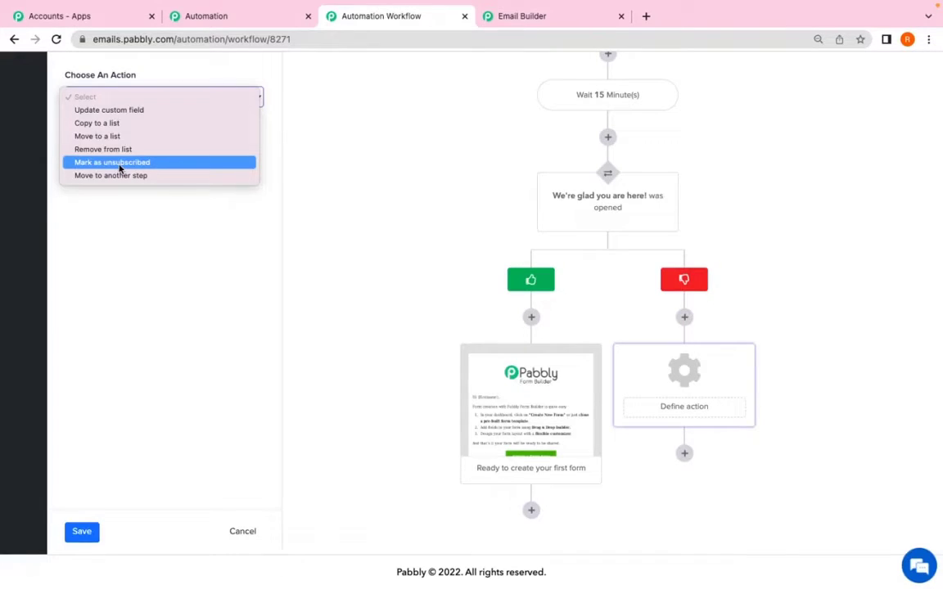
left_click(120, 162)
Save the 'Mark as unsubscribed' action on the no branch
left_click(82, 531)
scroll(449, 381, "up", 2)
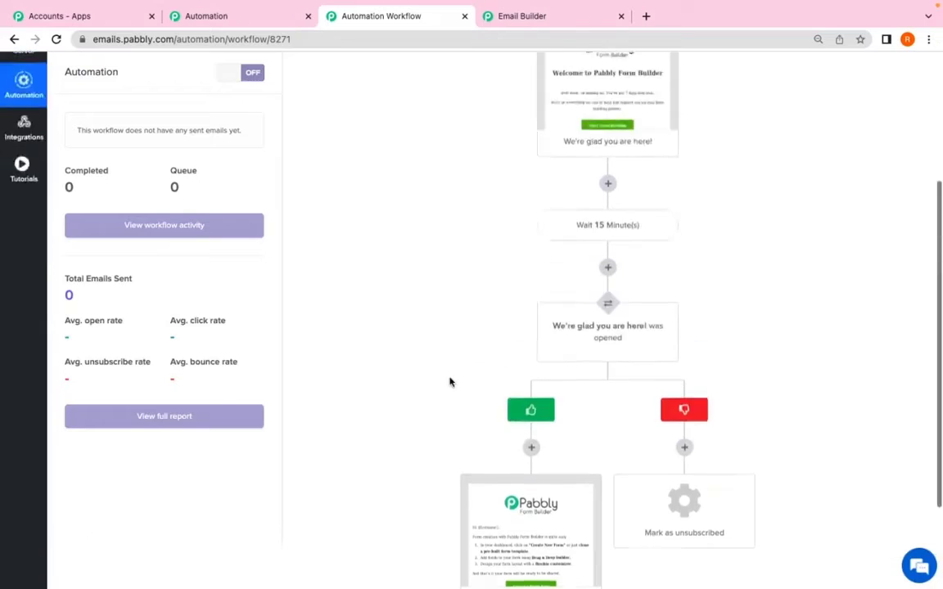
scroll(450, 381, "up", 3)
scroll(718, 215, "down", 5)
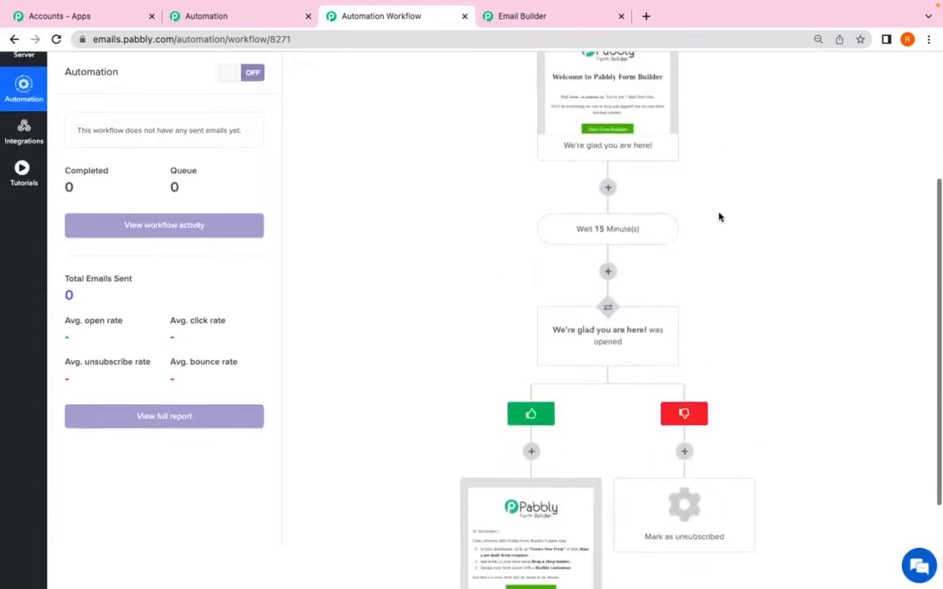
scroll(718, 214, "up", 5)
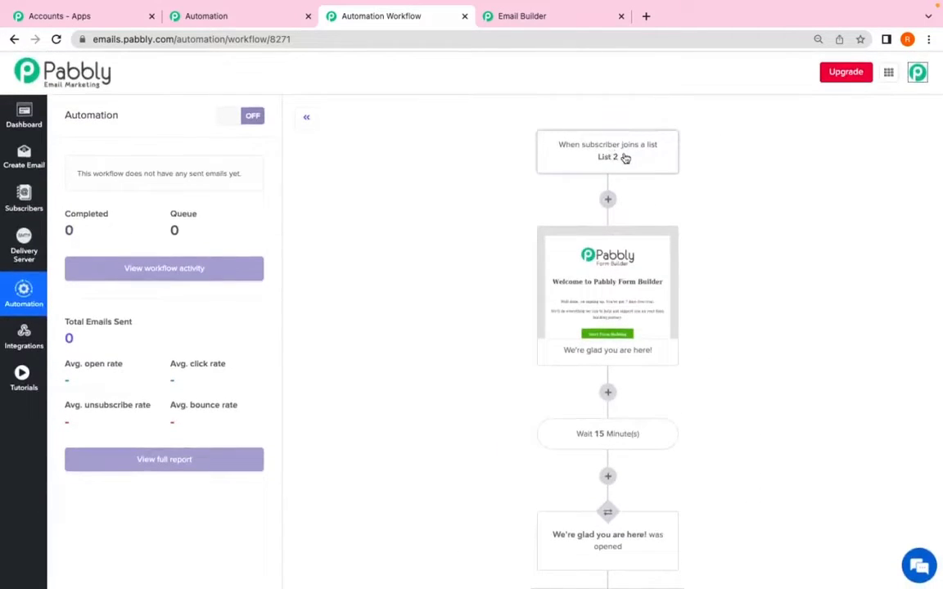
left_click_drag(610, 155, 557, 185)
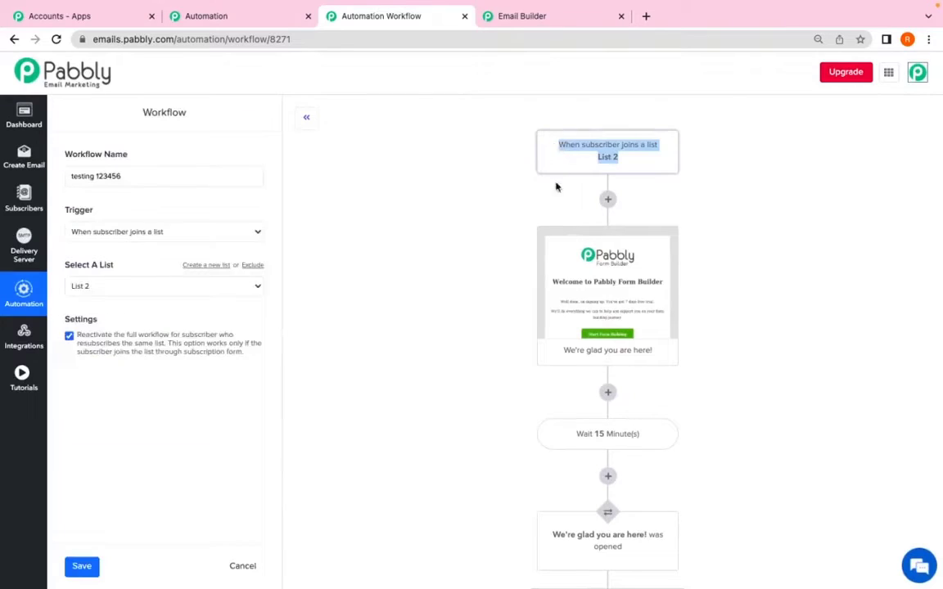
scroll(806, 257, "down", 5)
scroll(806, 257, "up", 5)
Re-save the List 2 trigger settings and switch the automation from OFF to ON
left_click(826, 286)
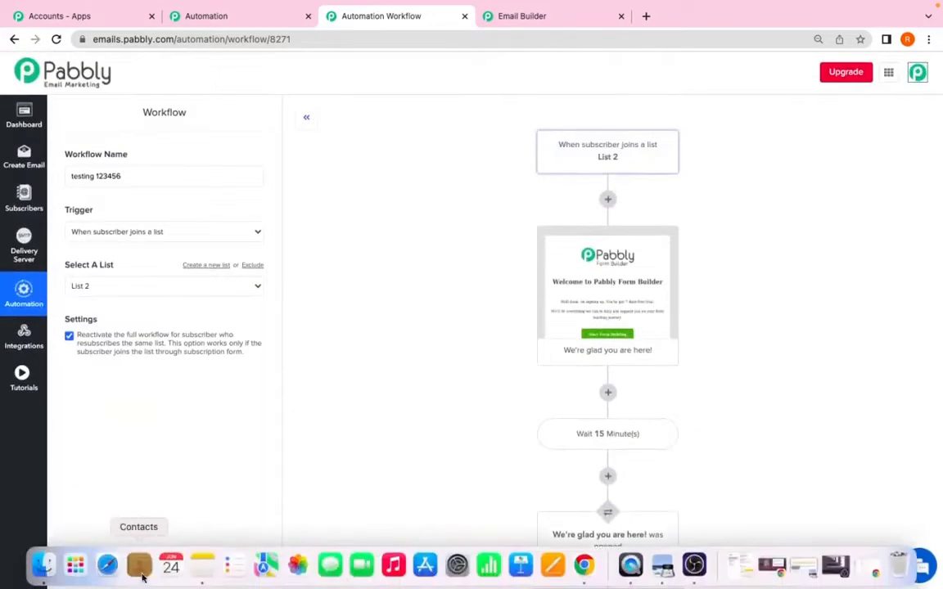
left_click(83, 573)
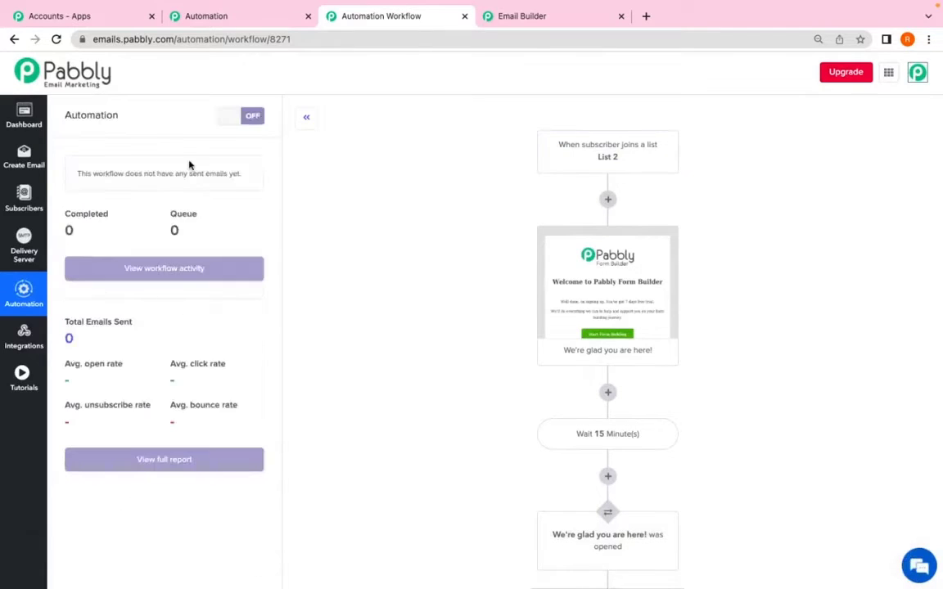
scroll(532, 229, "down", 3)
scroll(521, 241, "up", 3)
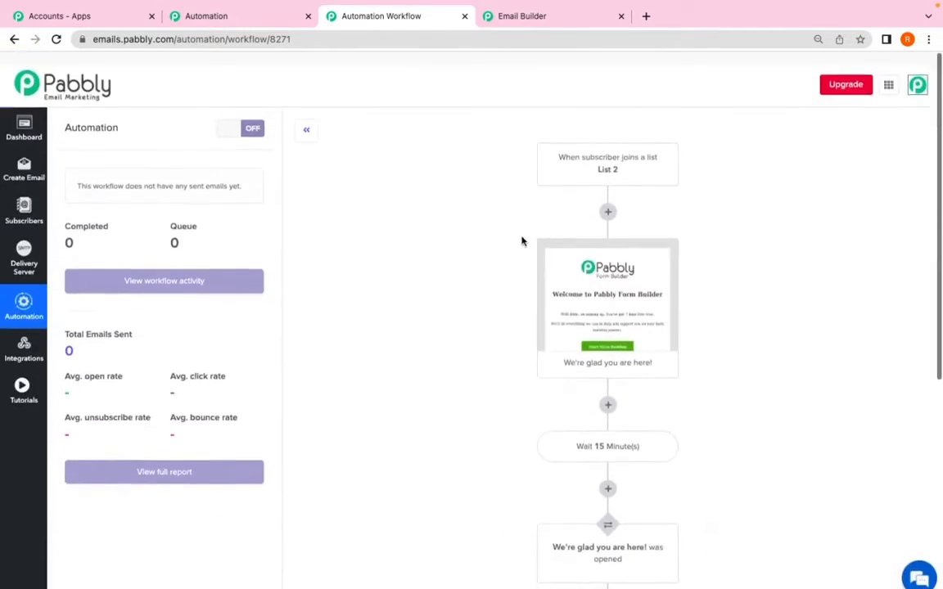
left_click(228, 122)
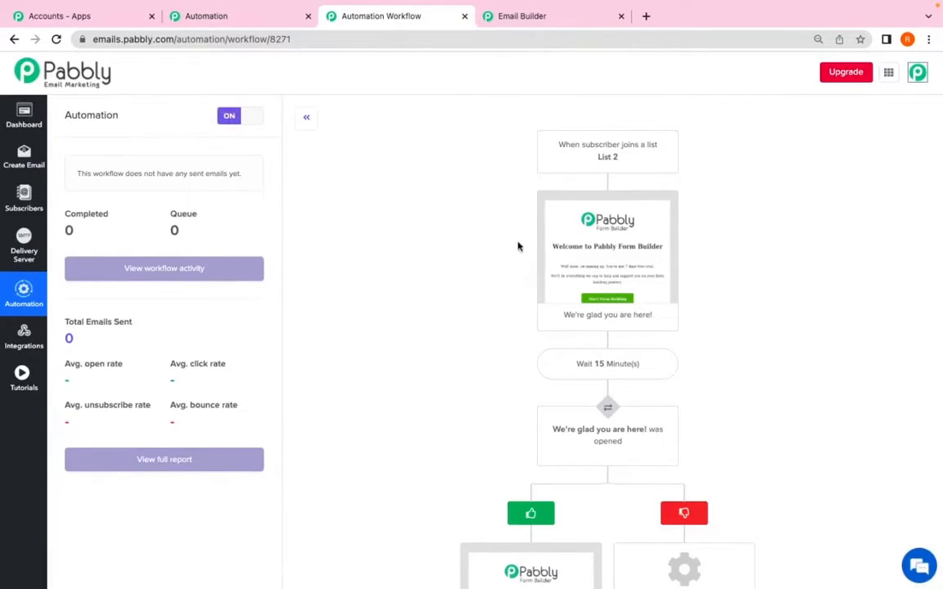
Reopen the follow-up email's settings and save them unchanged
scroll(517, 245, "down", 2)
left_click(555, 458)
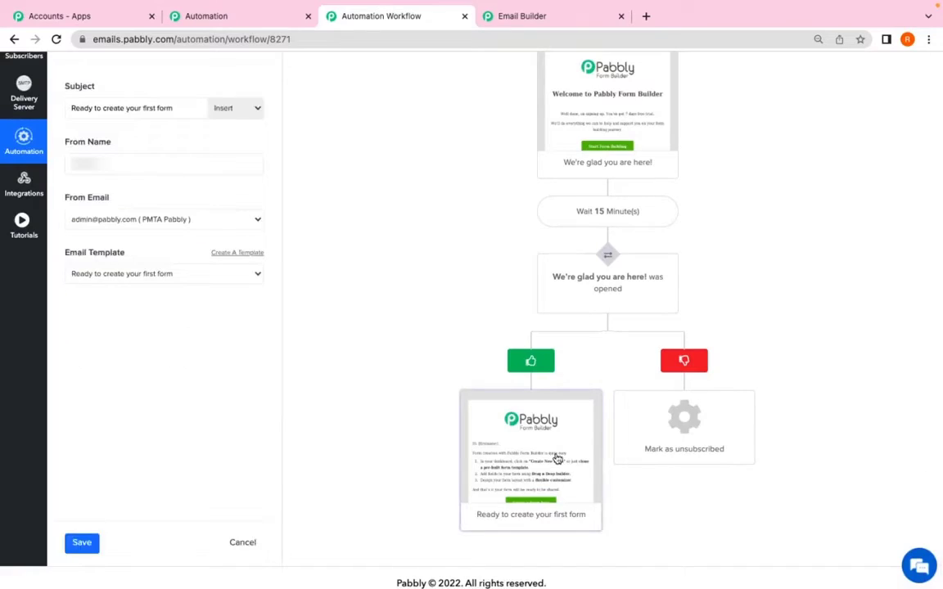
scroll(498, 295, "up", 3)
scroll(605, 389, "down", 1)
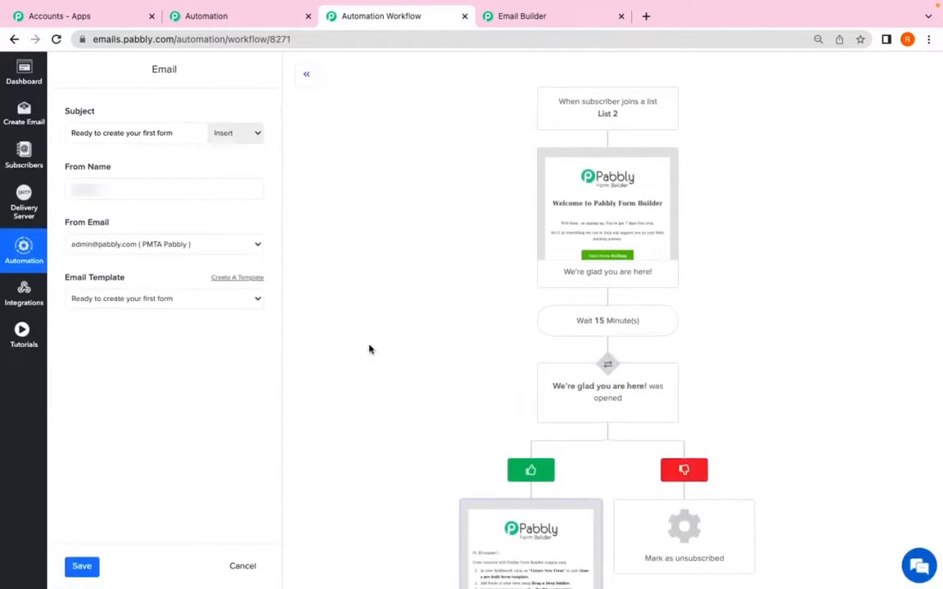
left_click(79, 565)
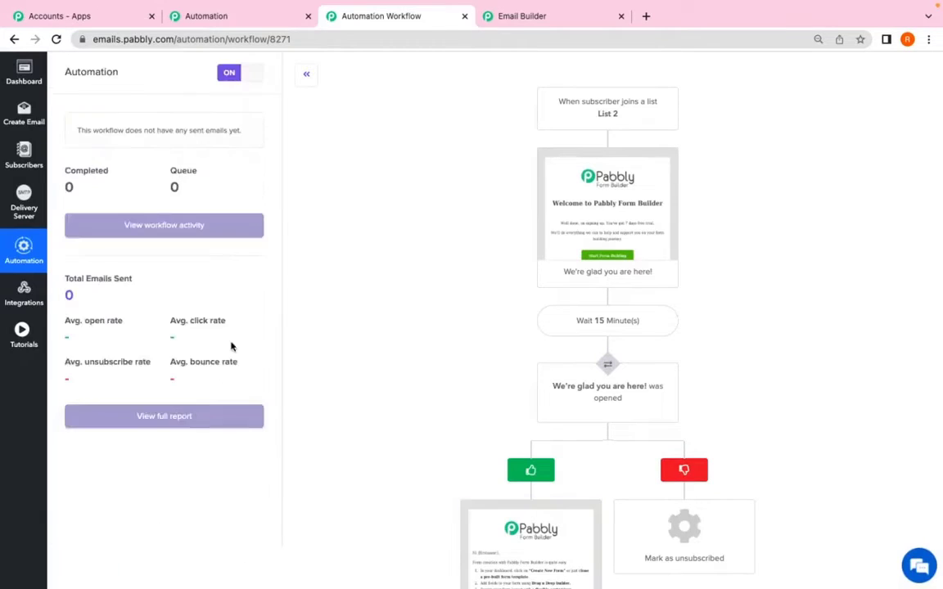
With the automation paused, delete the Wait 15 Minute(s) step, then reactivate the automation
left_click(245, 73)
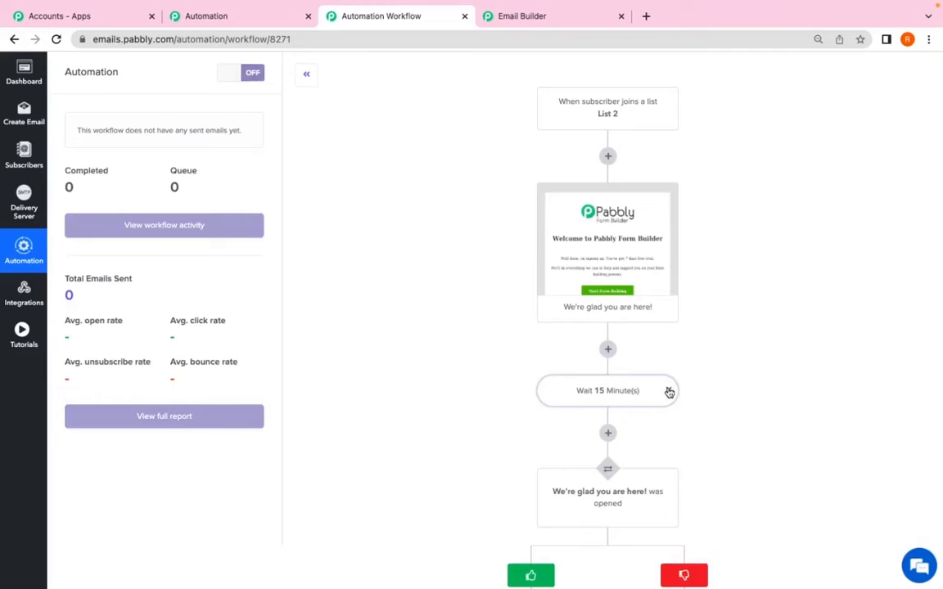
left_click(667, 391)
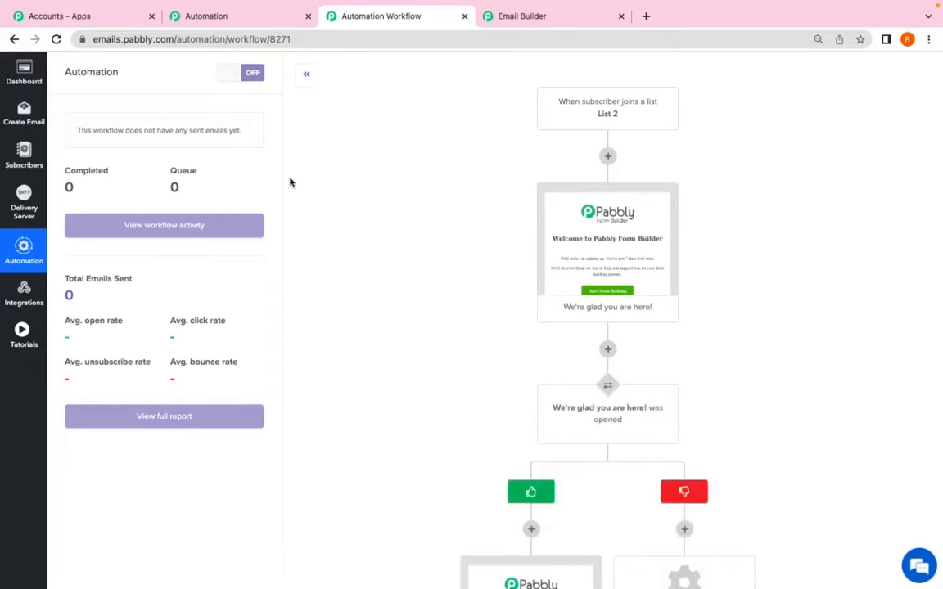
left_click(227, 74)
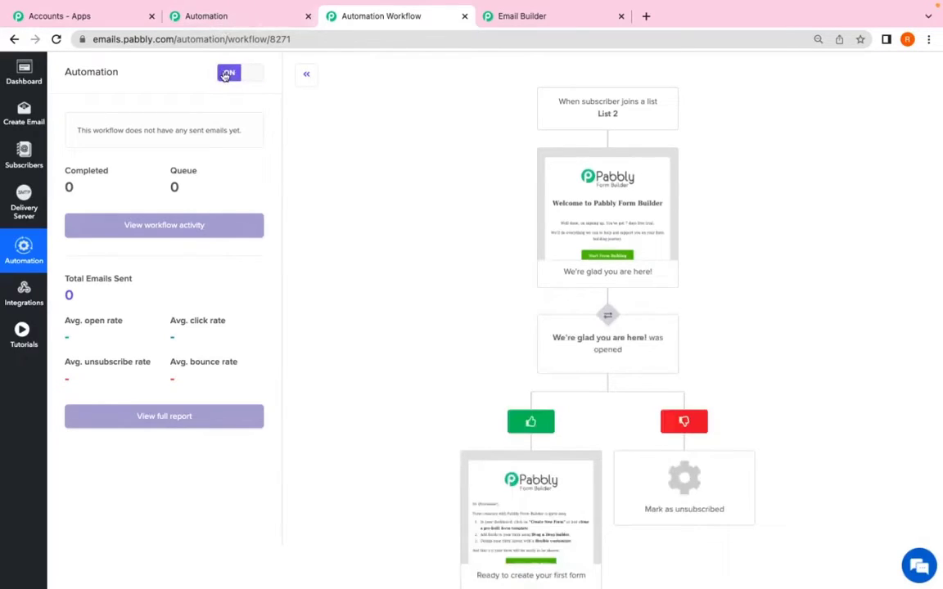
Check that 'testing 123456' is listed as Active with its List 2 join trigger
left_click(31, 262)
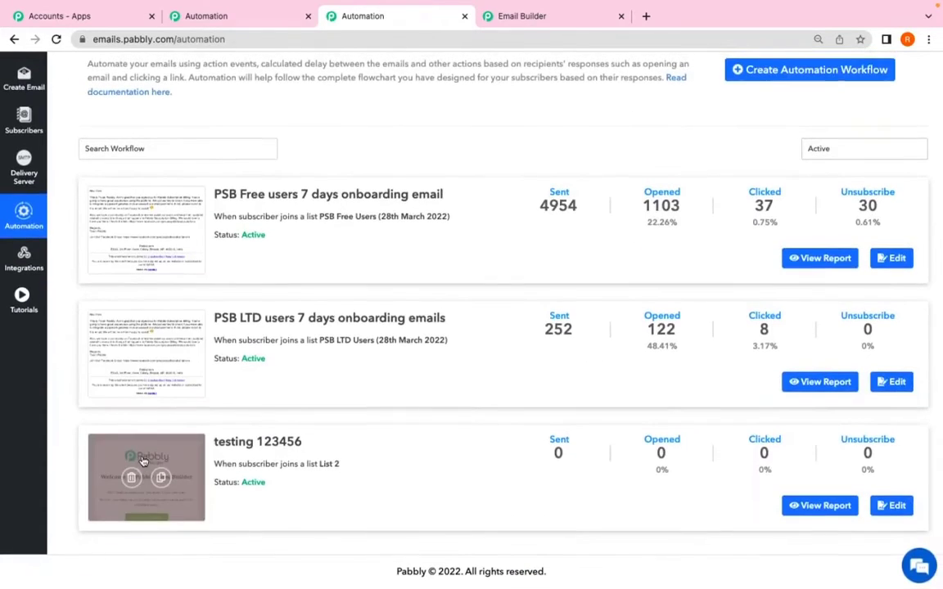
left_click_drag(221, 450, 298, 455)
left_click_drag(240, 465, 297, 468)
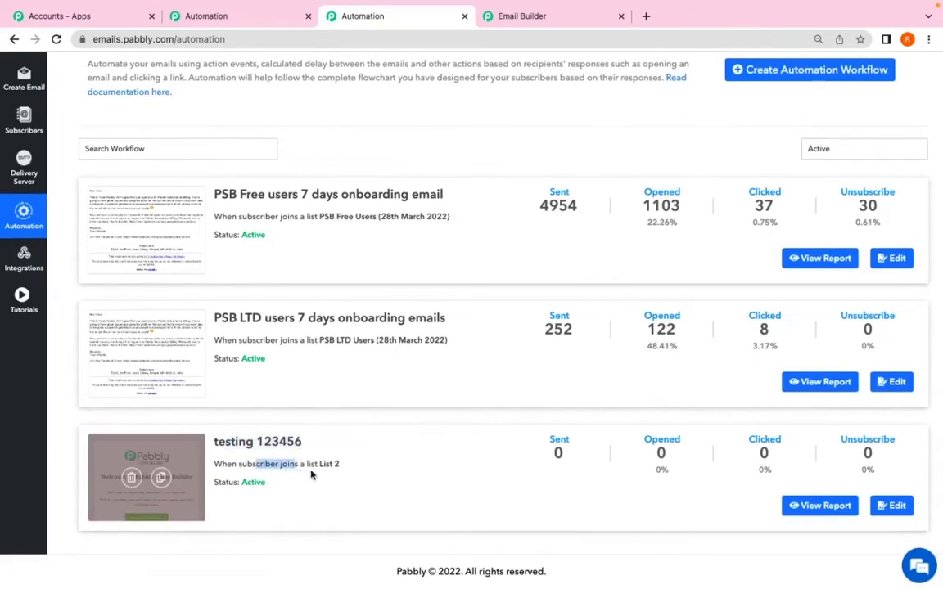
mouse_move(324, 473)
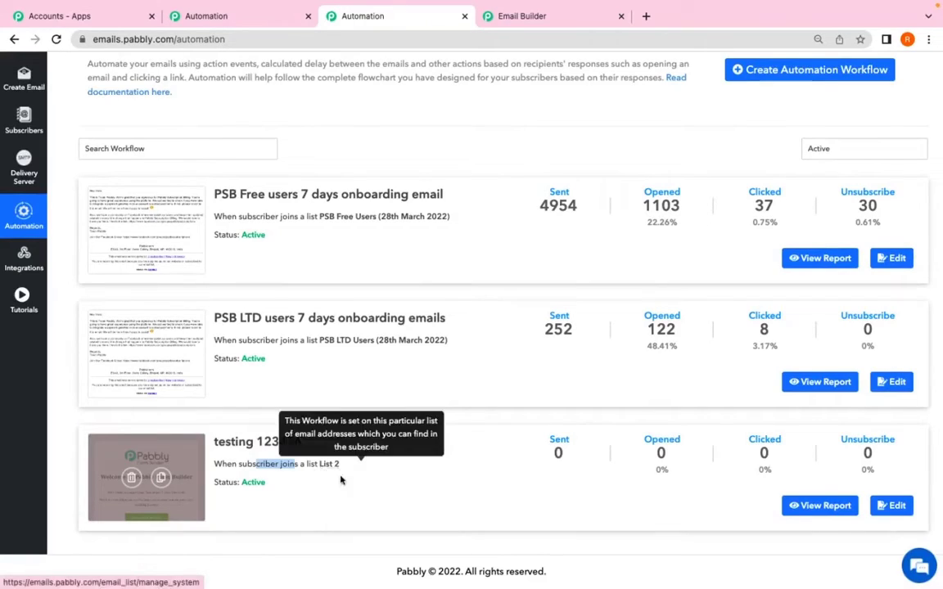
mouse_move(548, 427)
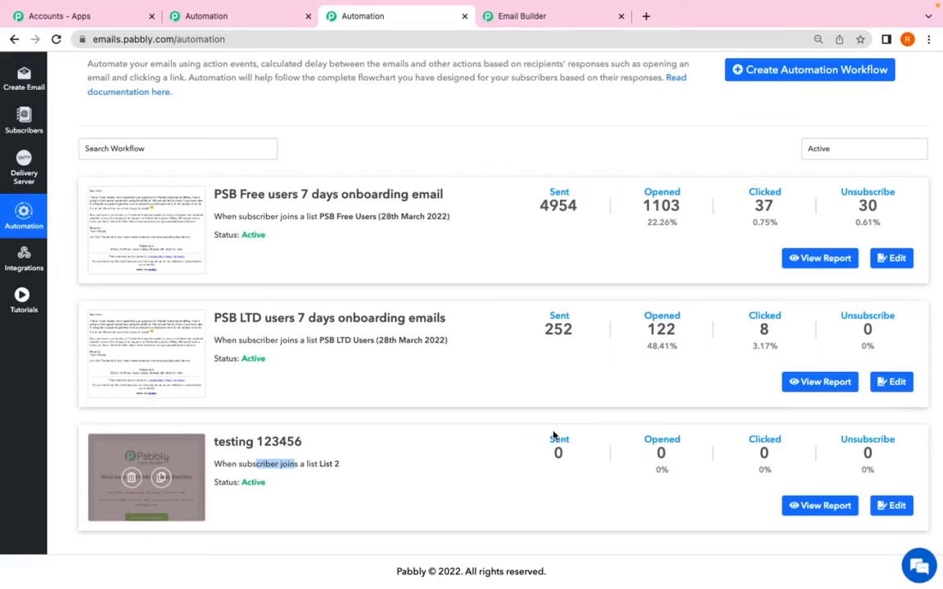
left_click(210, 492)
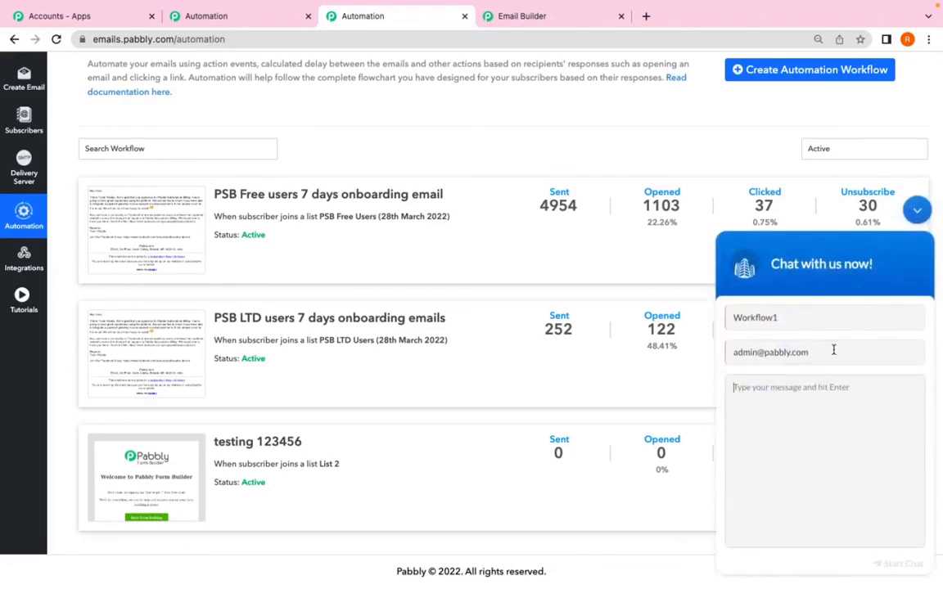
Check the prefilled e-mail in the support chat form and place the cursor in the message box
left_click_drag(833, 350, 731, 352)
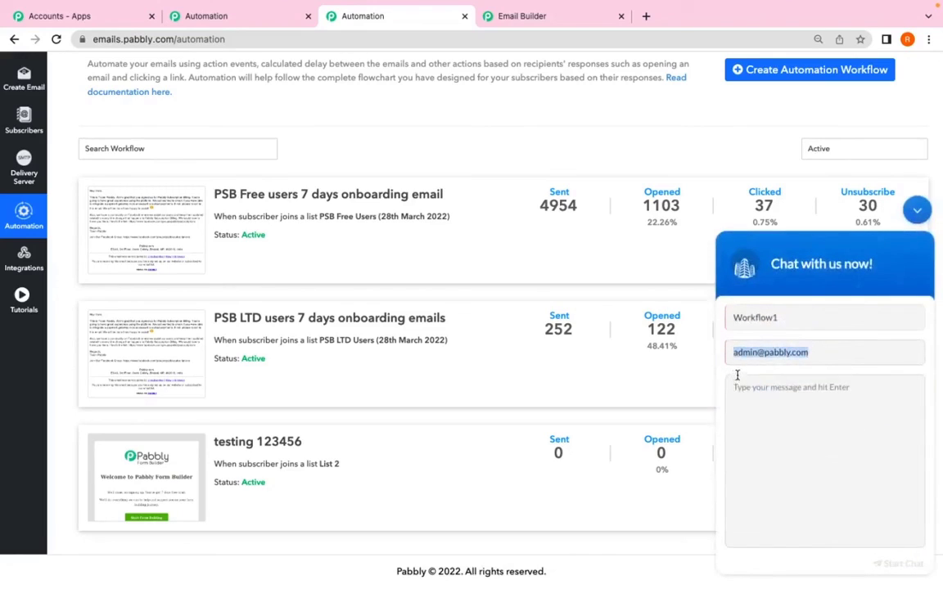
left_click(734, 384)
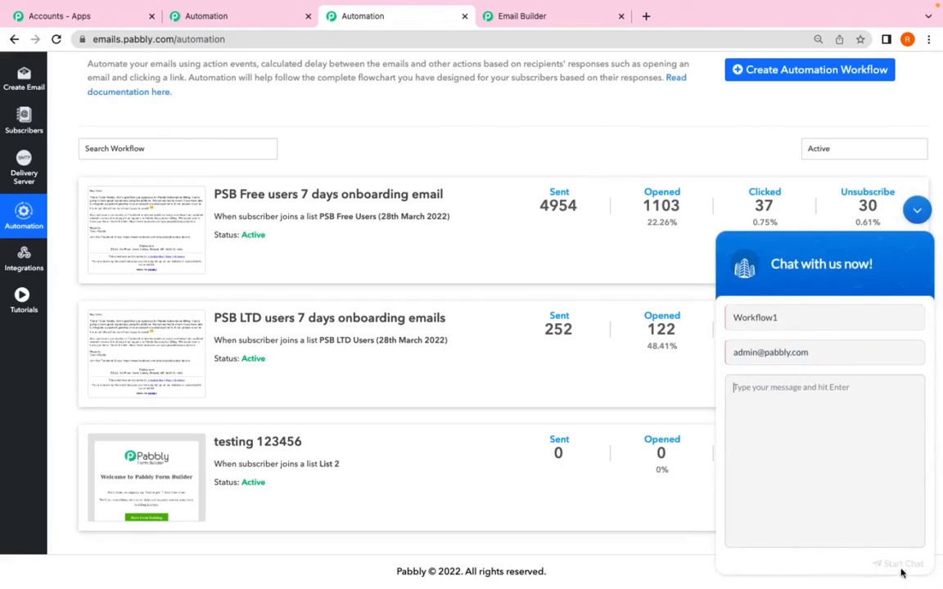